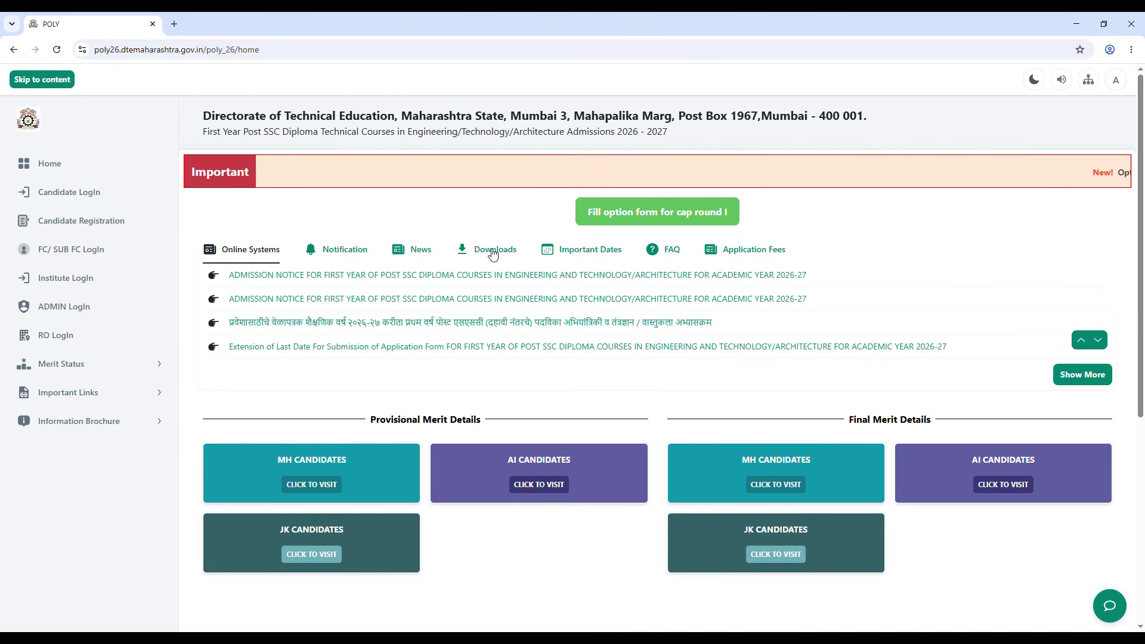
Step: Open the candidate login for the CAP Round I option form and sign in with the application ID and account password
click(656, 214)
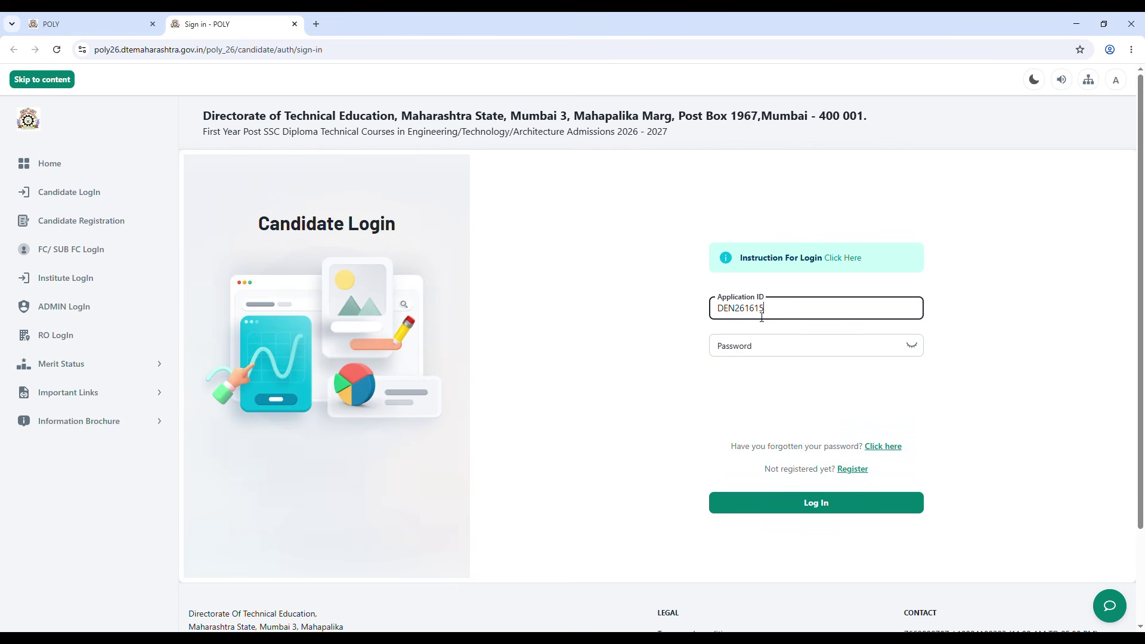
text(6)
click(743, 356)
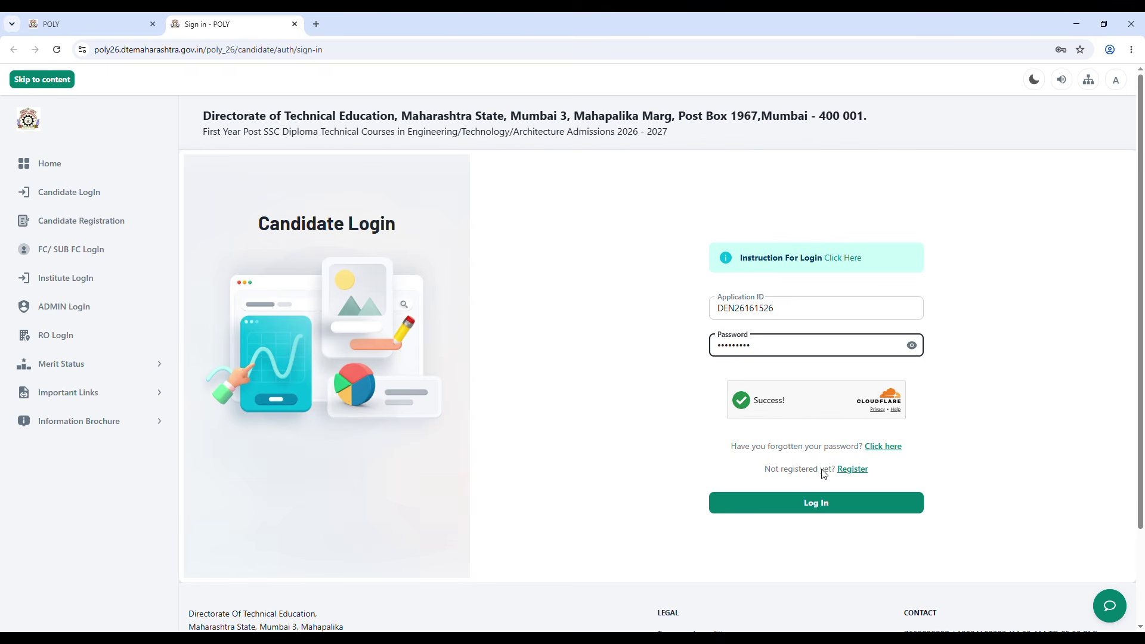
click(823, 504)
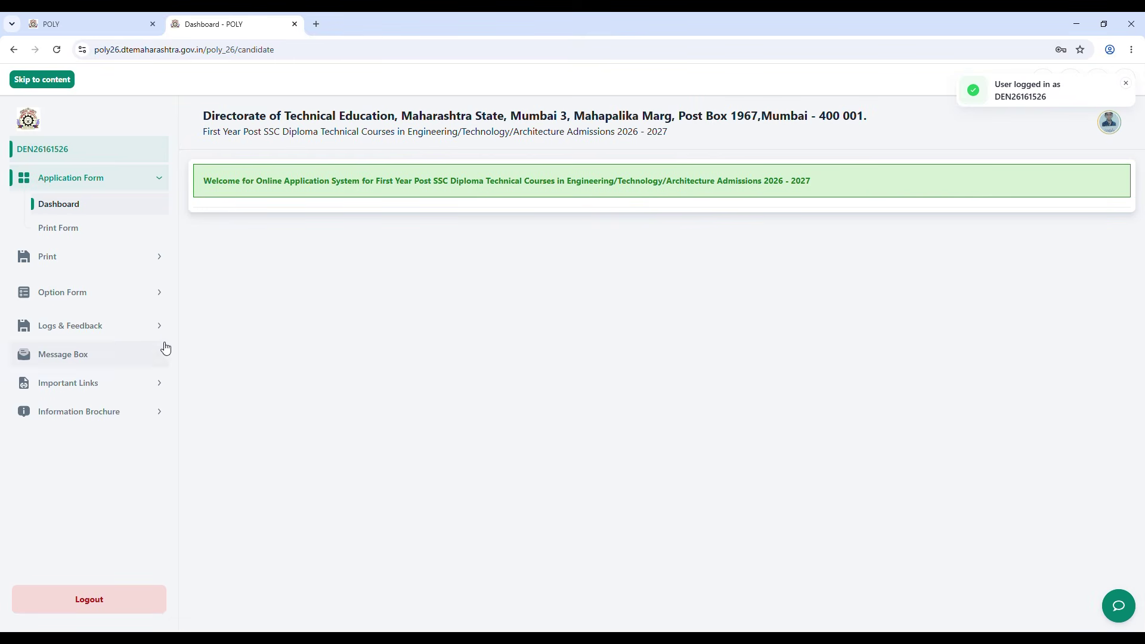
Step: Open the CAP Round I option form, start filling it and continue past the important instructions
click(164, 298)
click(84, 325)
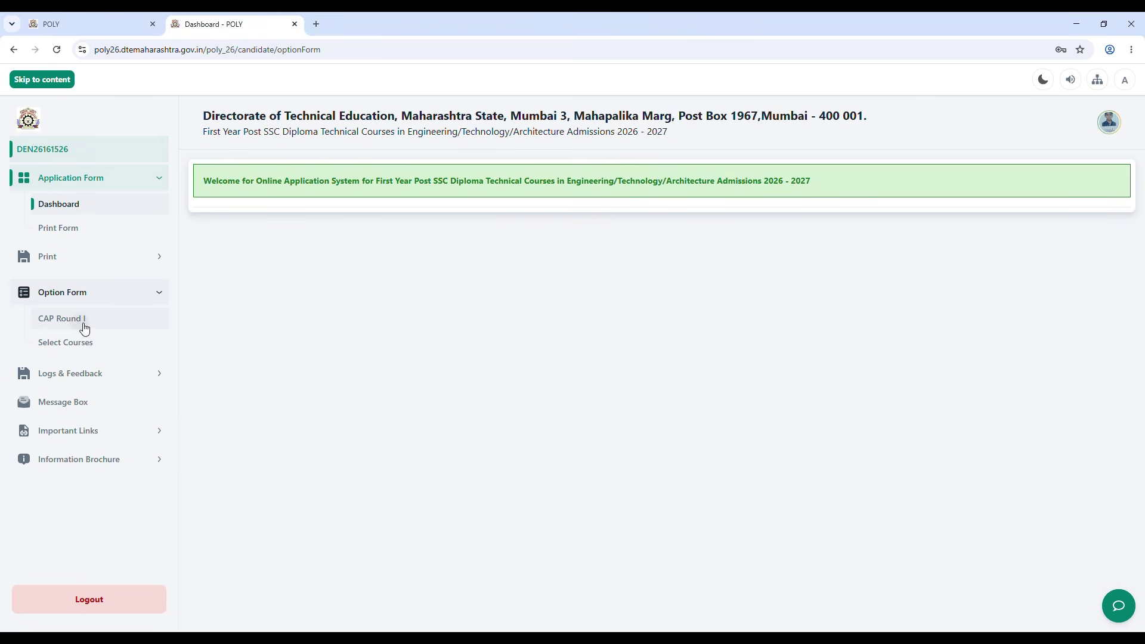
scroll(559, 316, down, 1)
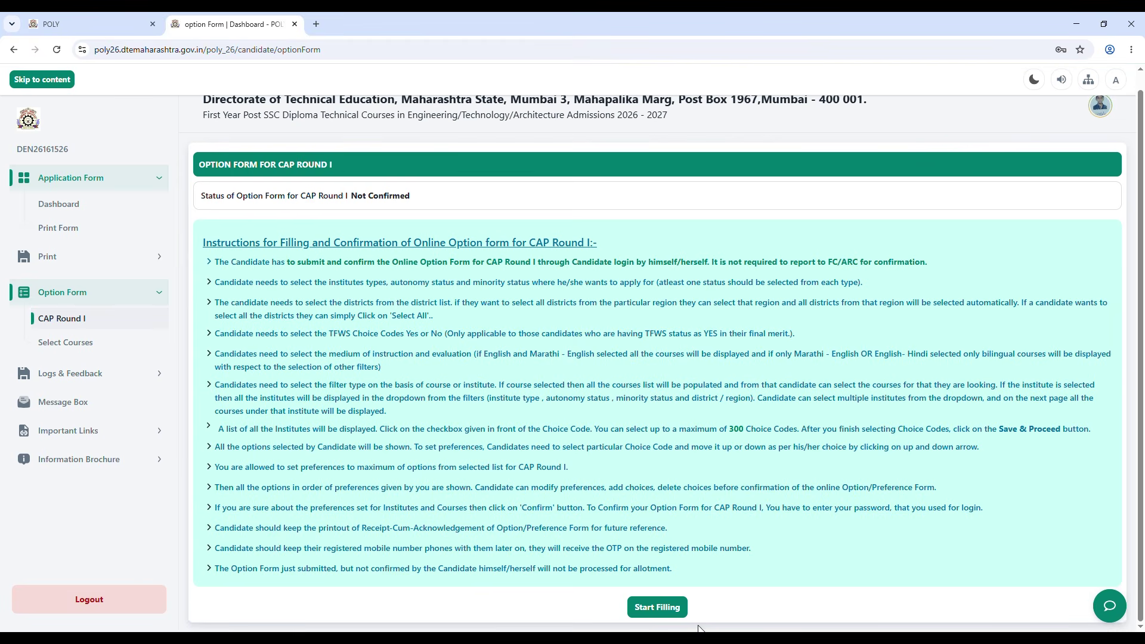
click(671, 609)
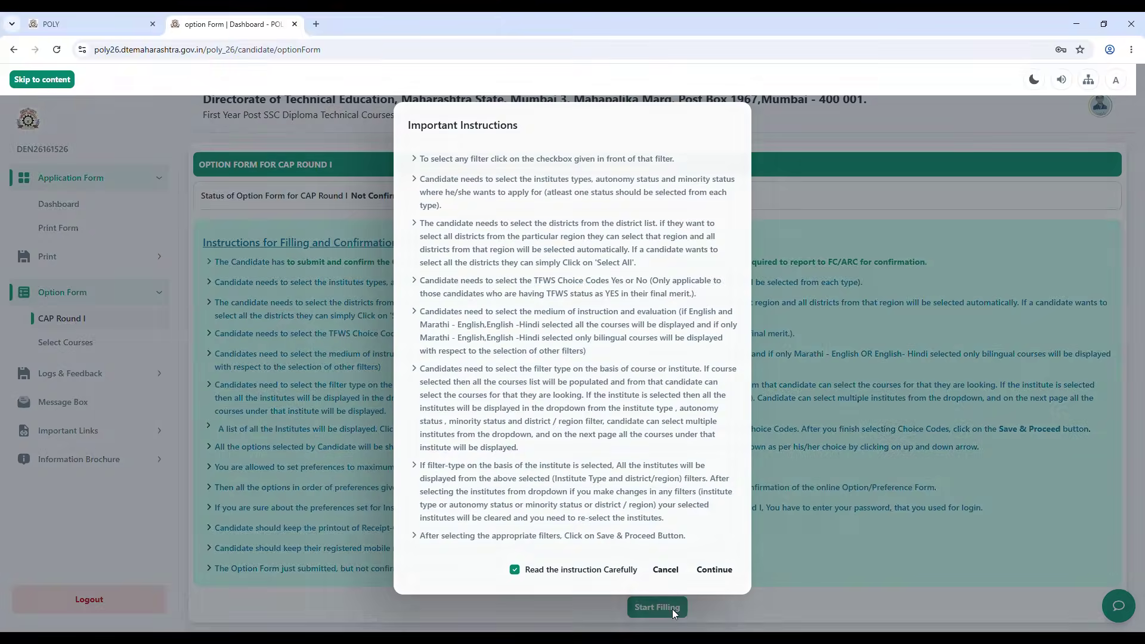
click(716, 570)
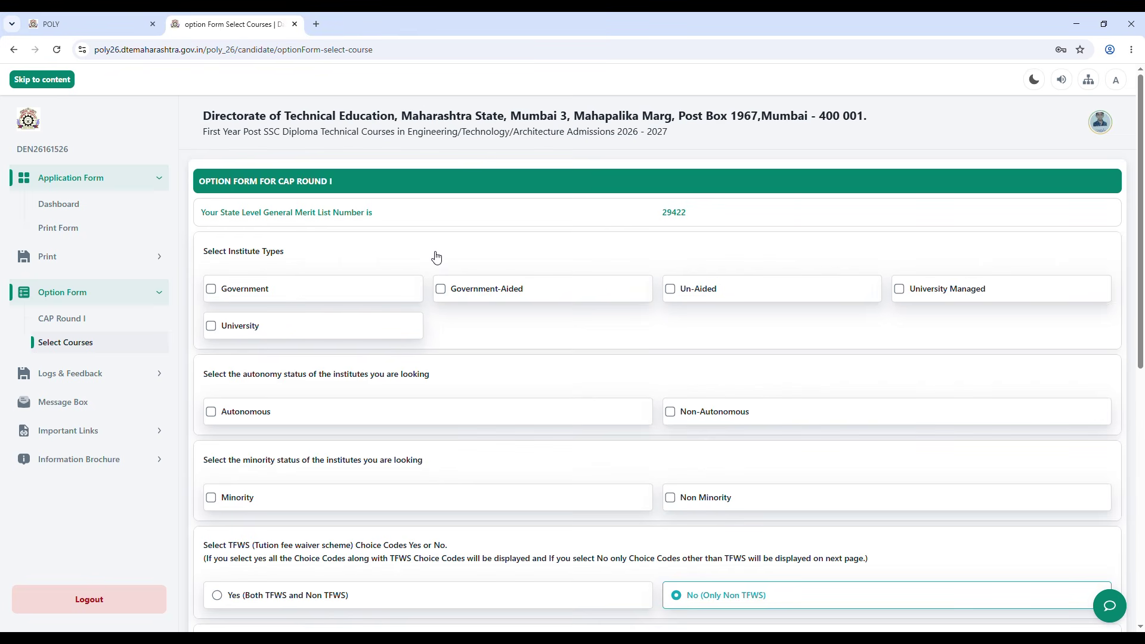
Step: Select the Government, Government-Aided and Un-Aided institute types, with both Autonomous and Non-Autonomous status
click(213, 290)
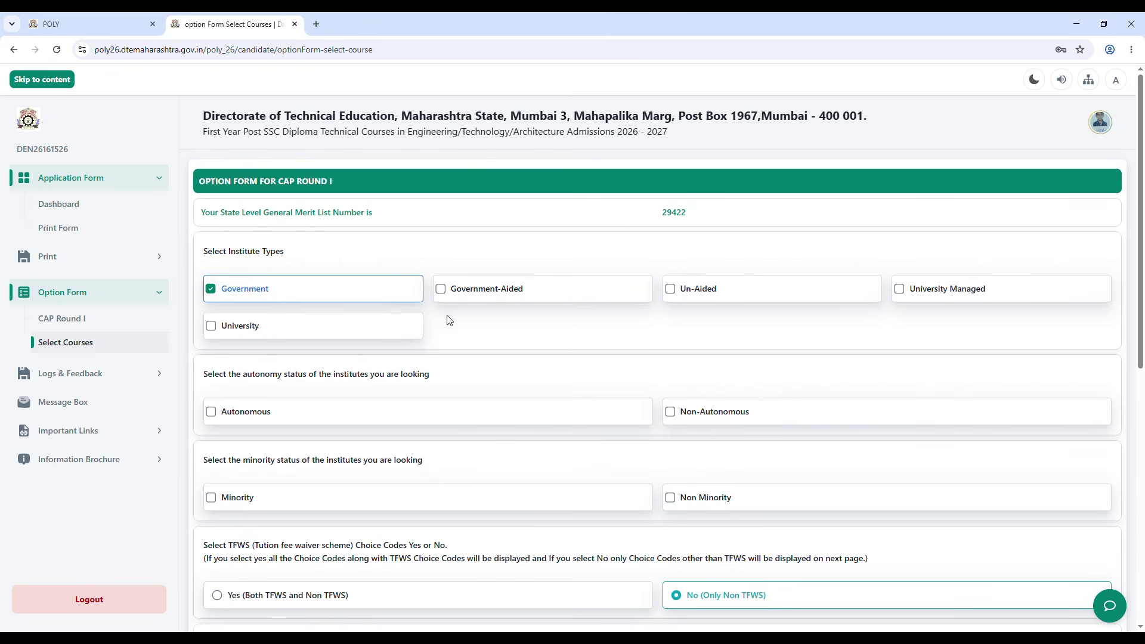
click(441, 290)
click(682, 297)
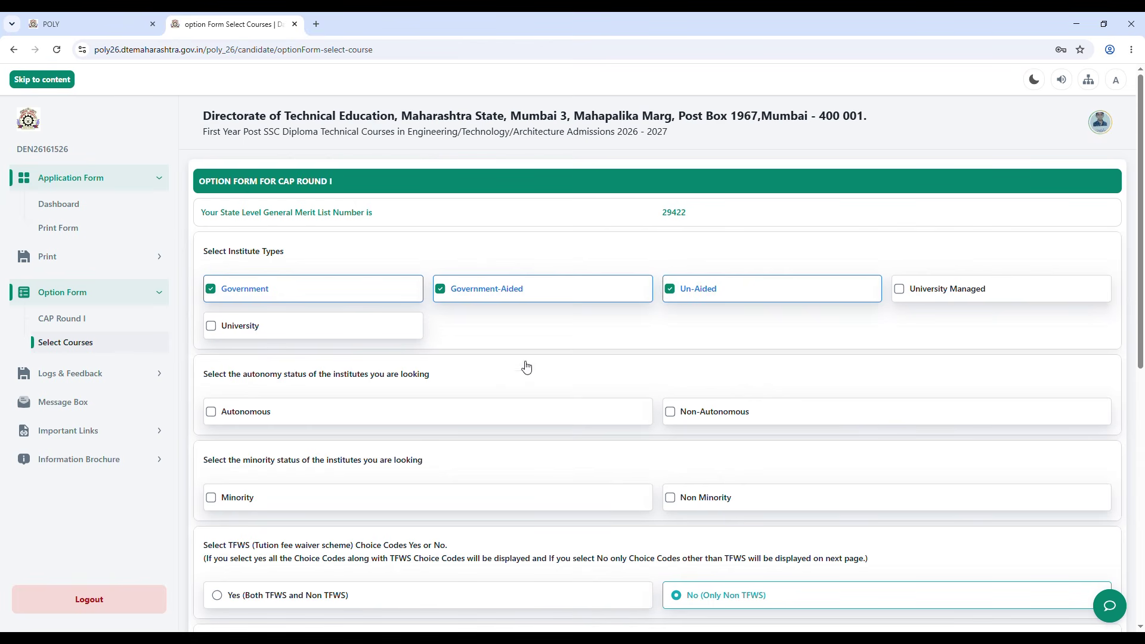
click(210, 412)
click(683, 416)
Step: Include both Minority and Non Minority institutes and set the TFWS choice codes to No (Only Non TFWS)
scroll(635, 455, down, 3)
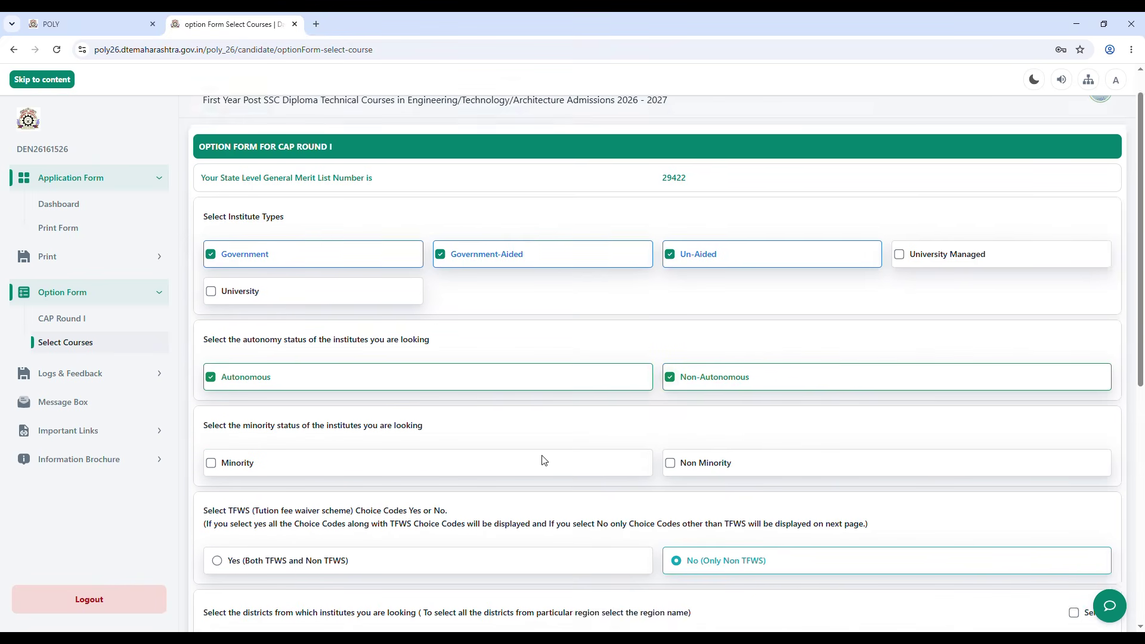
click(212, 321)
click(676, 325)
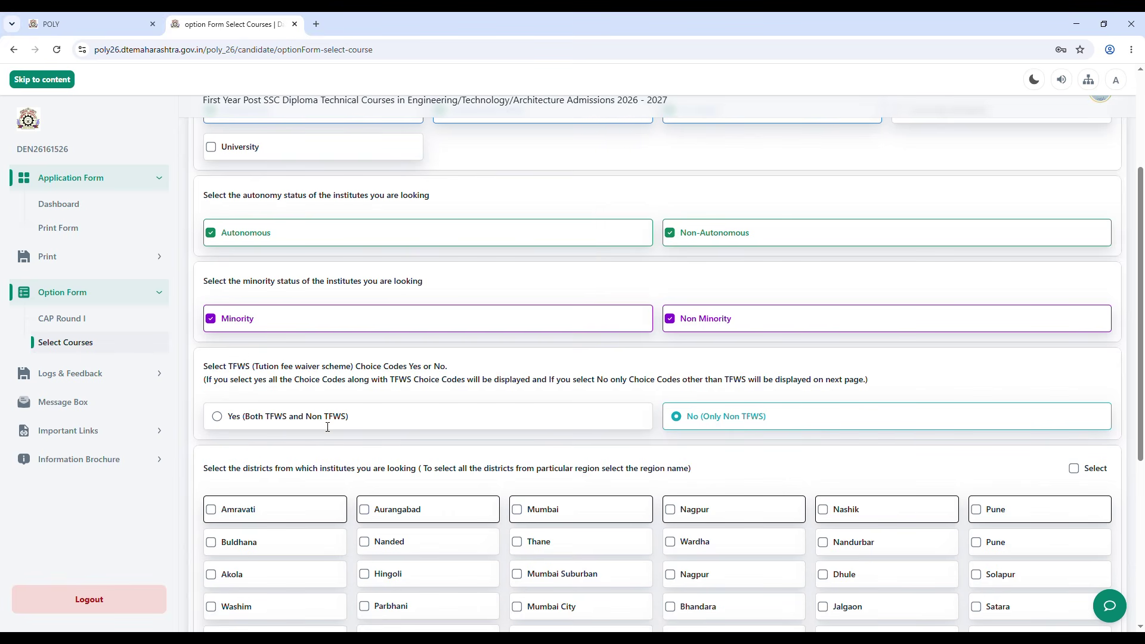
click(218, 418)
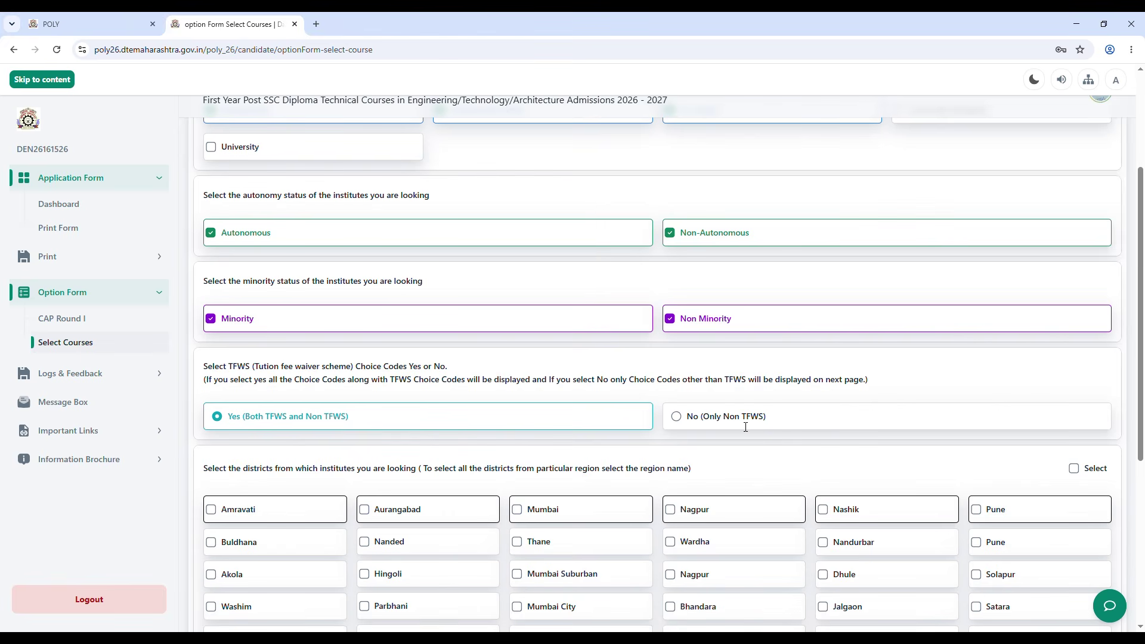
click(677, 417)
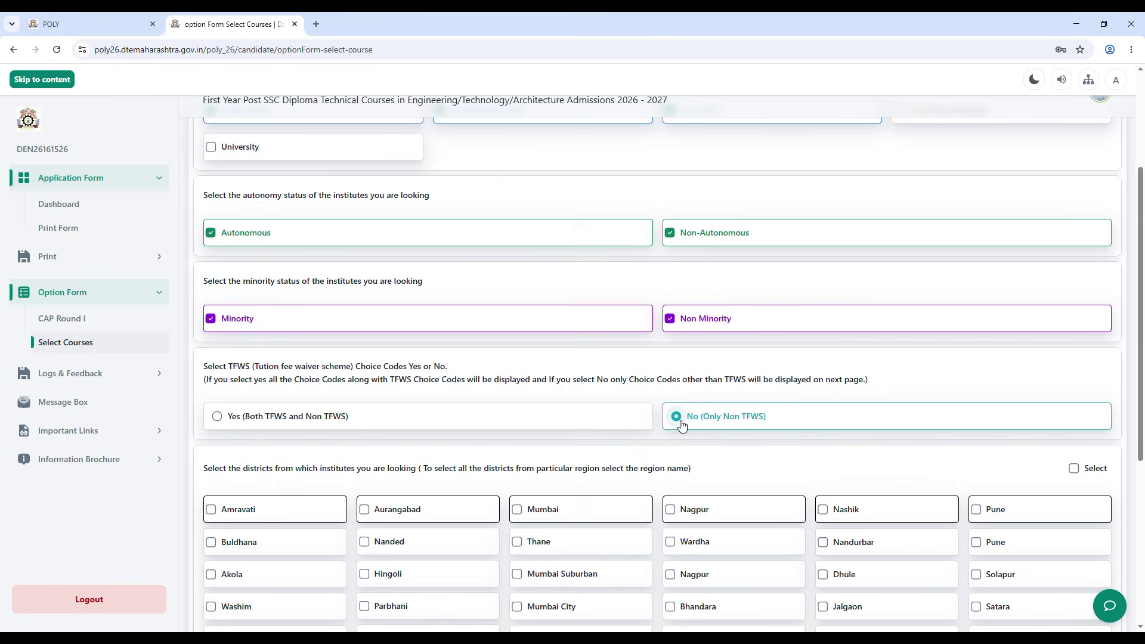
Step: Select the individual districts Akola, Amravati, Washim, Chhatrapati Sambhajinagar, Mumbai City and Nagpur
scroll(682, 425, down, 4)
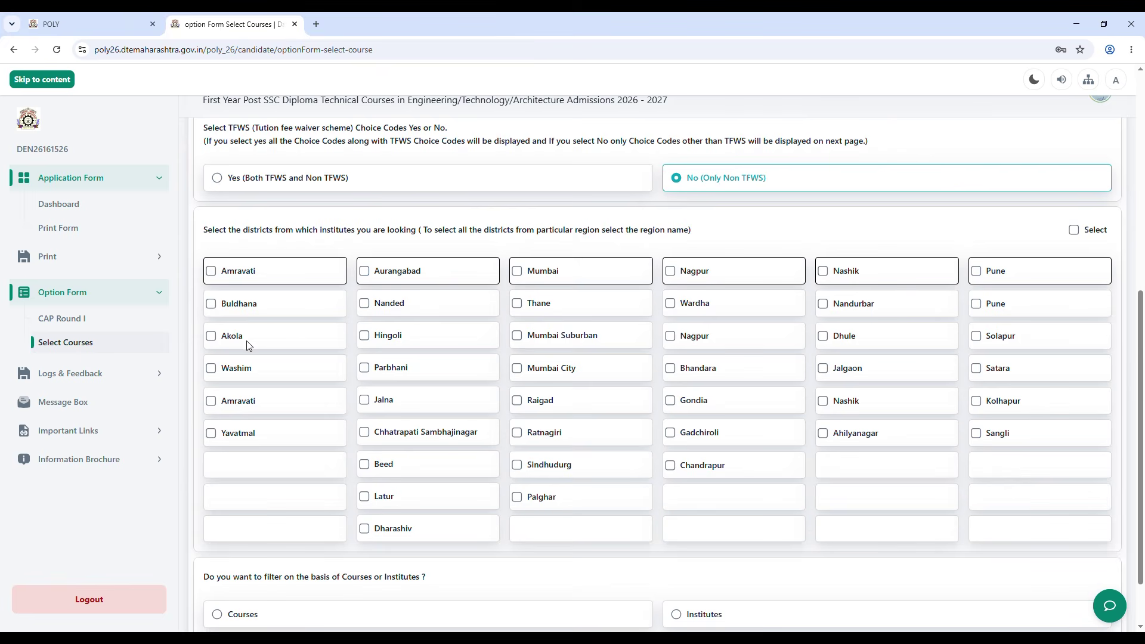
click(218, 274)
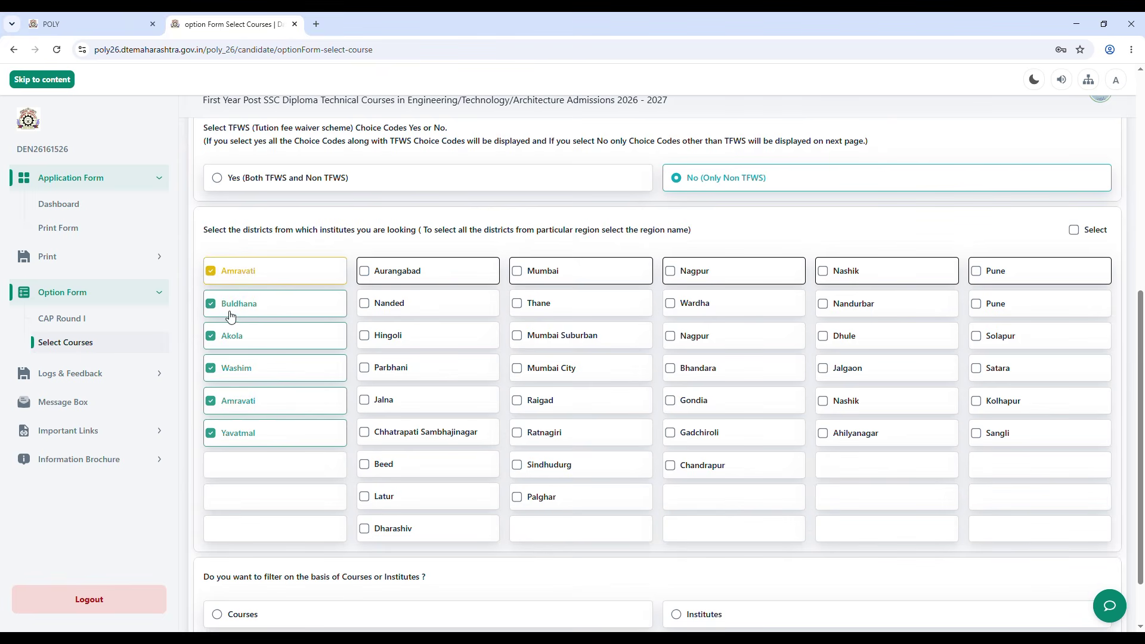
click(219, 272)
click(242, 338)
click(257, 404)
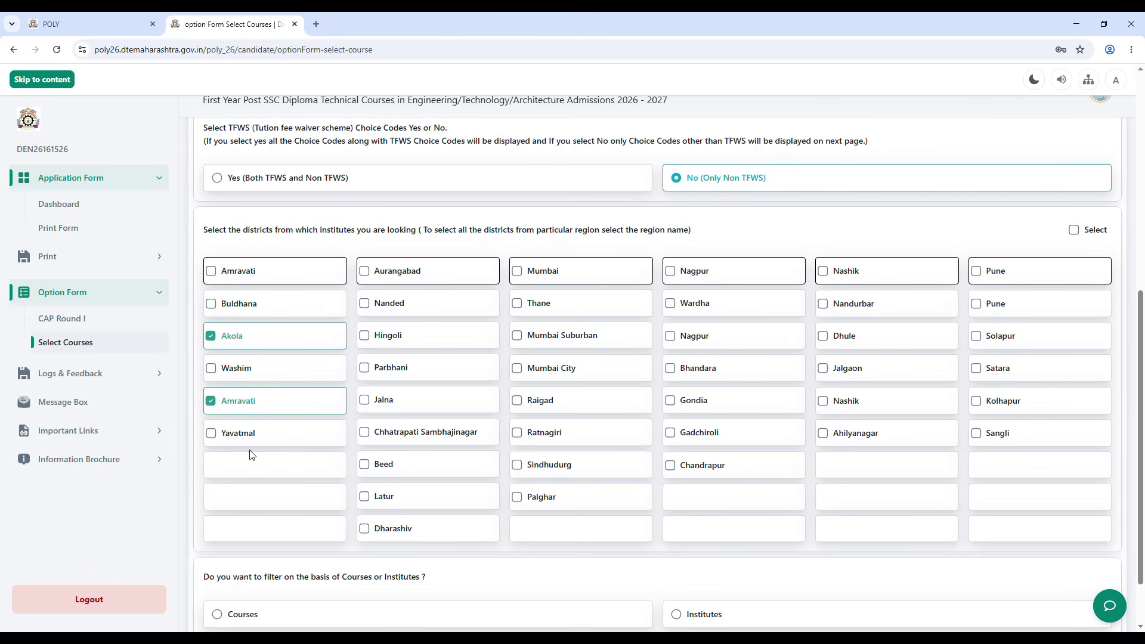
click(249, 373)
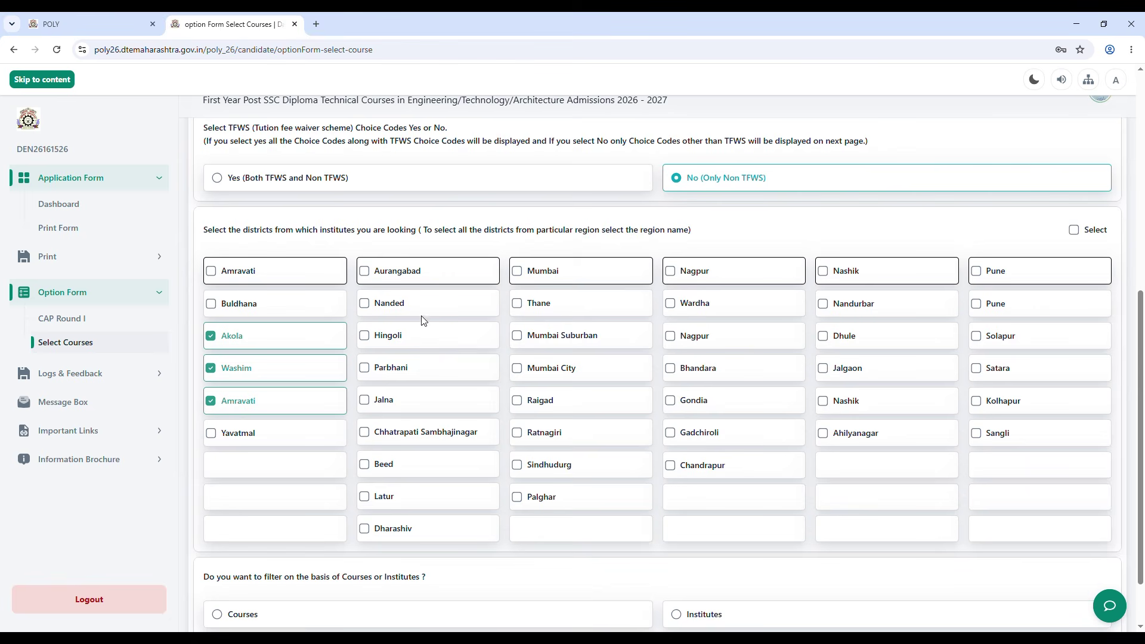
click(443, 443)
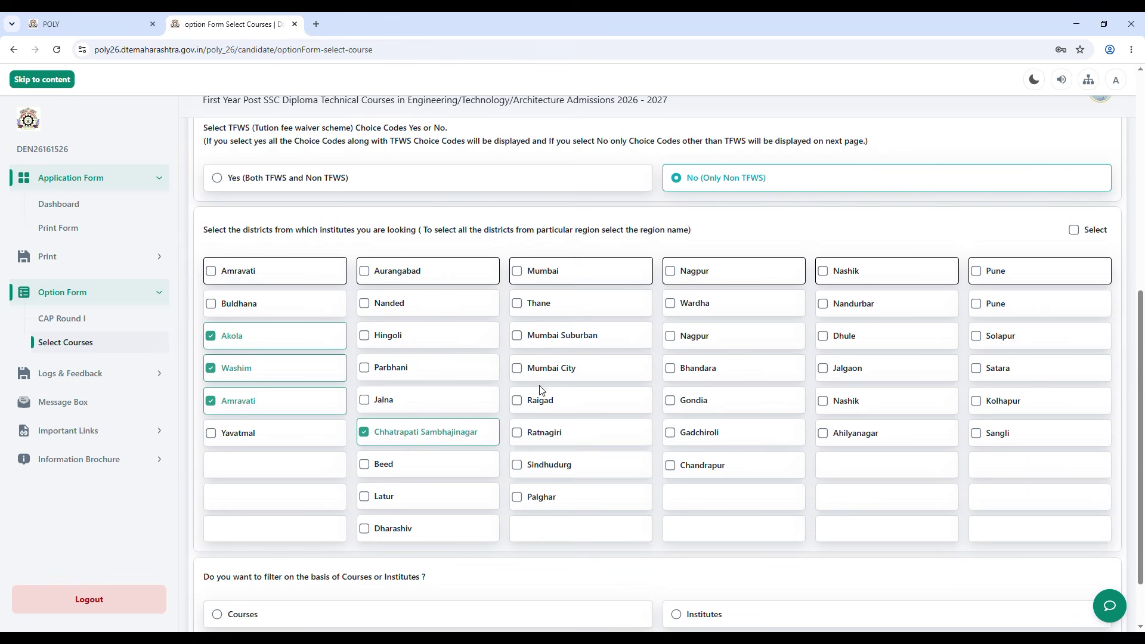
click(567, 374)
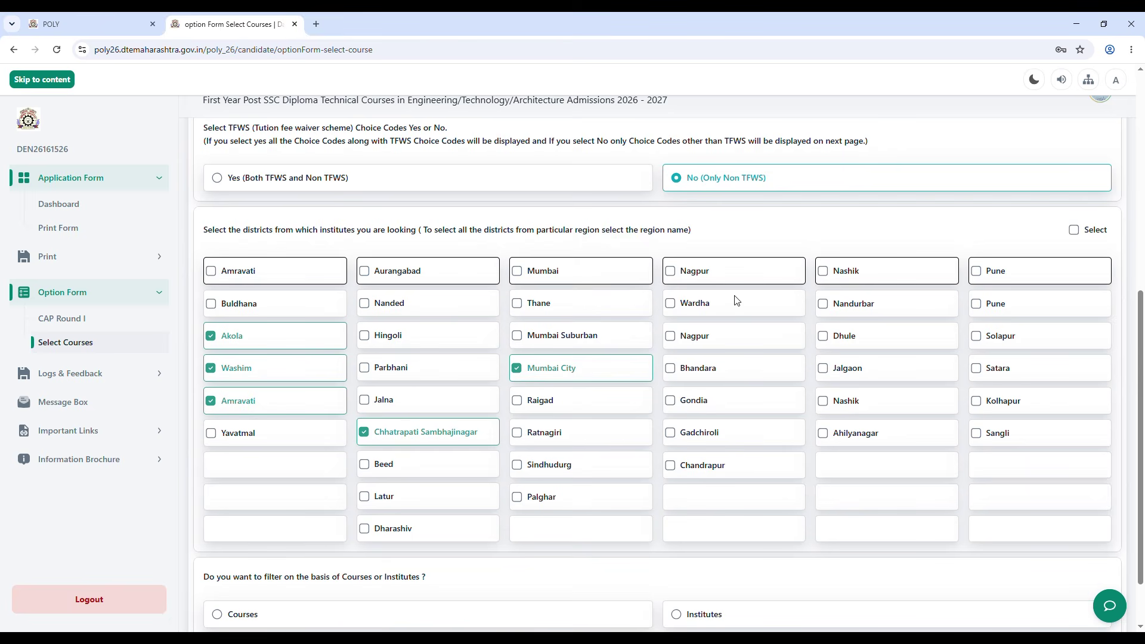
click(695, 337)
Step: Filter on the basis of courses and select 191-Civil Engineering, 207-Civil and Rural Engineering and 980-Computer Science
scroll(738, 403, down, 1)
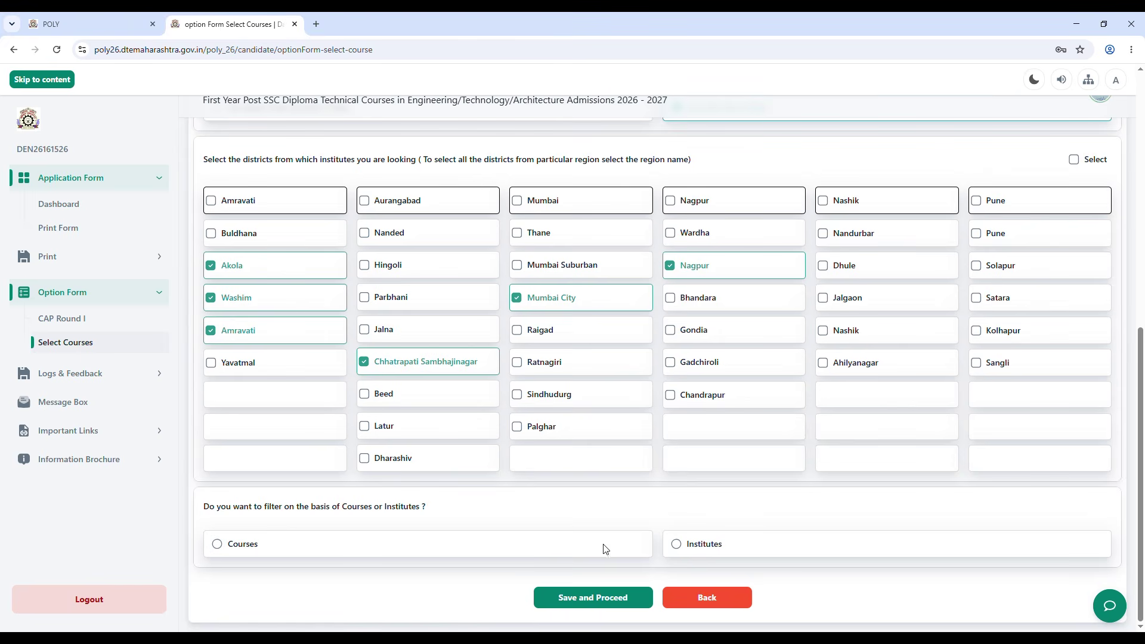
click(218, 545)
scroll(534, 410, down, 4)
scroll(534, 410, down, 4)
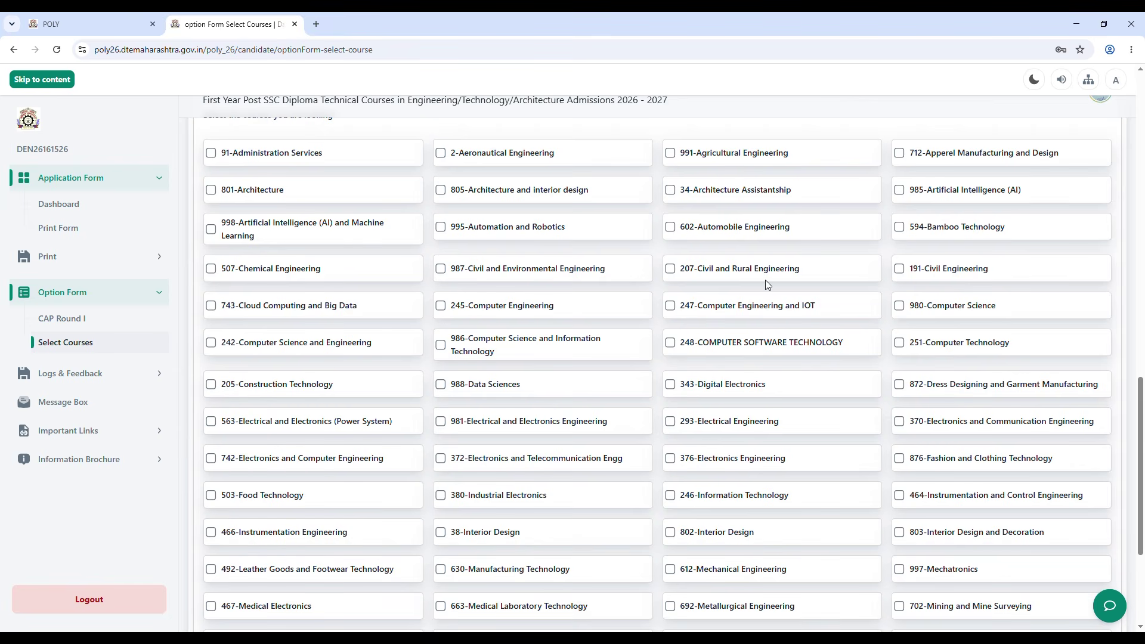
click(896, 276)
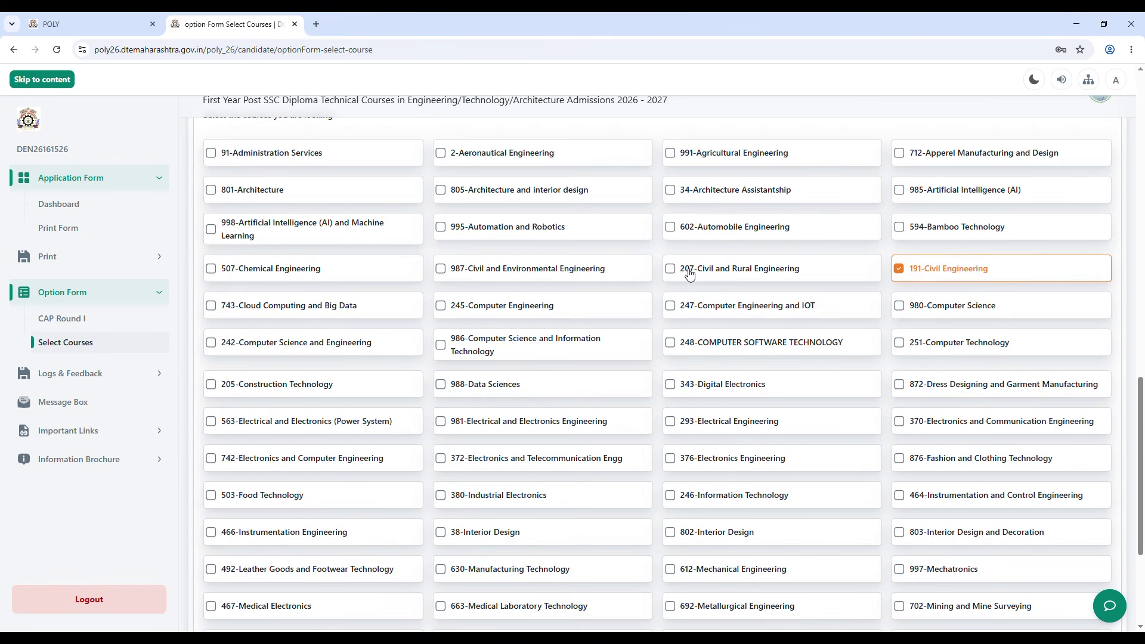
click(668, 272)
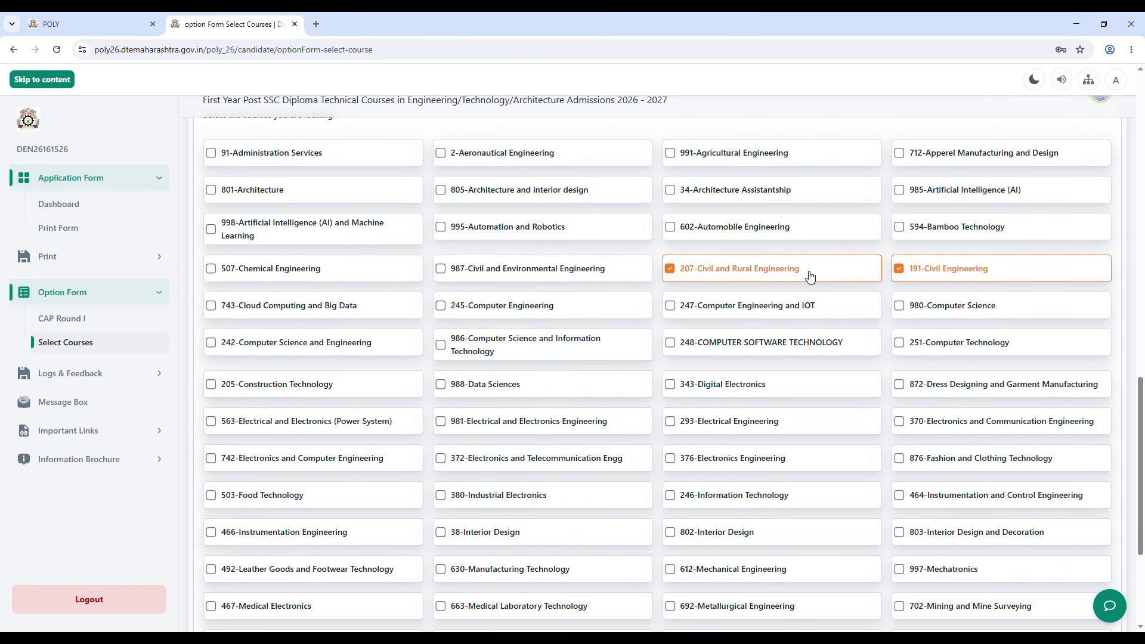
click(900, 307)
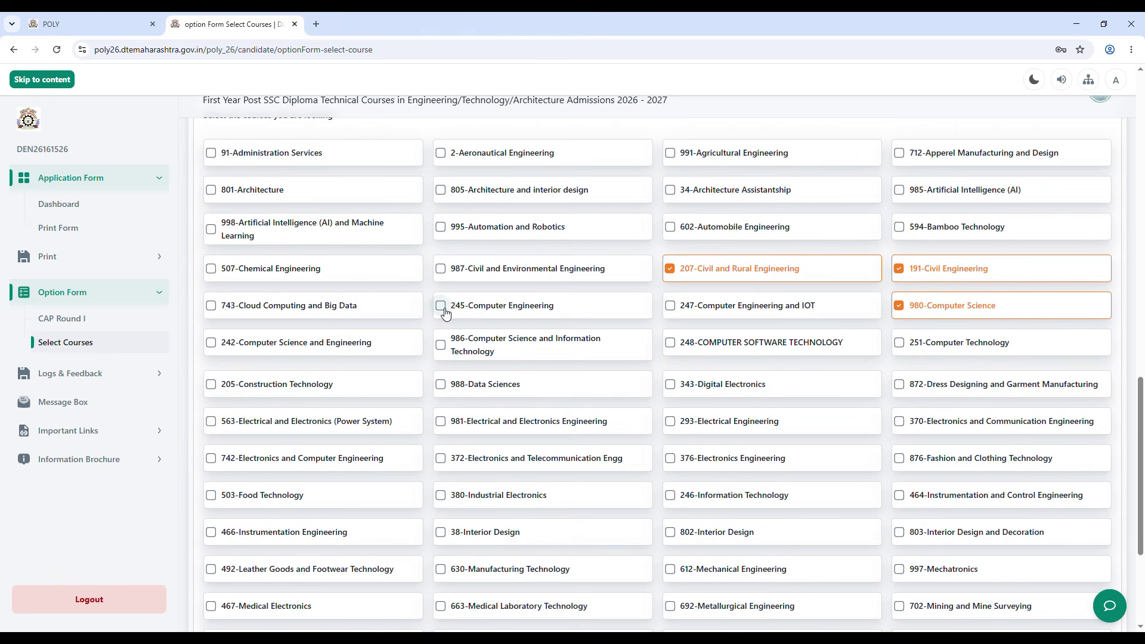
Step: Filter on the basis of institutes, choose Government Polytechnics 1006, 1010, 1008 and 1015 plus institutes 1139 and 1277, and save the filters to proceed
scroll(446, 313, up, 4)
click(697, 314)
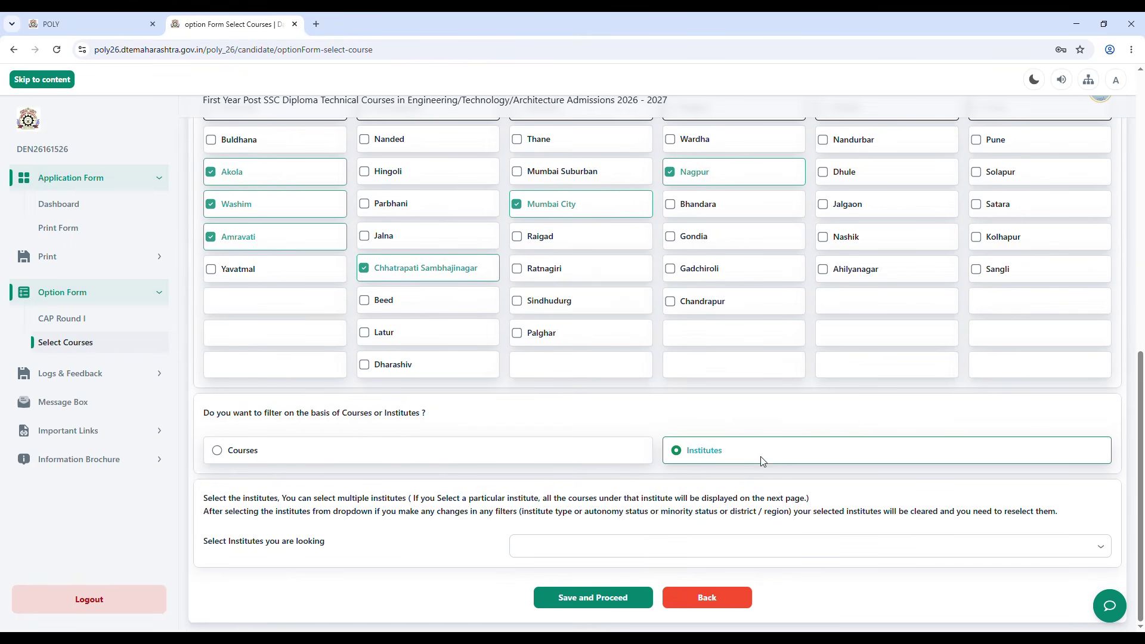
click(706, 554)
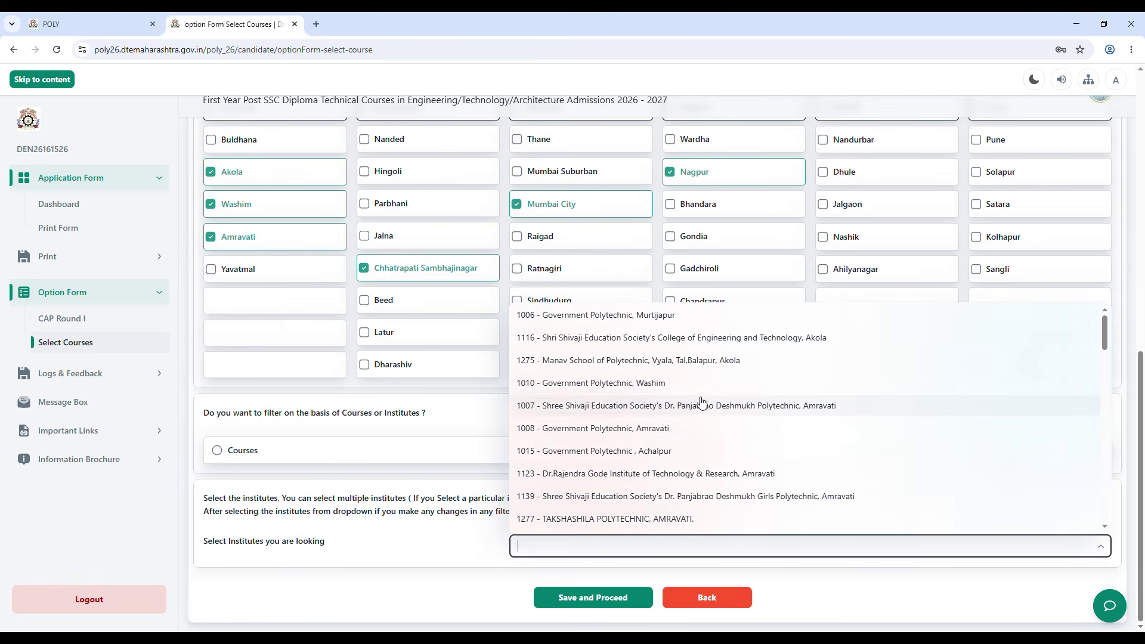
click(674, 325)
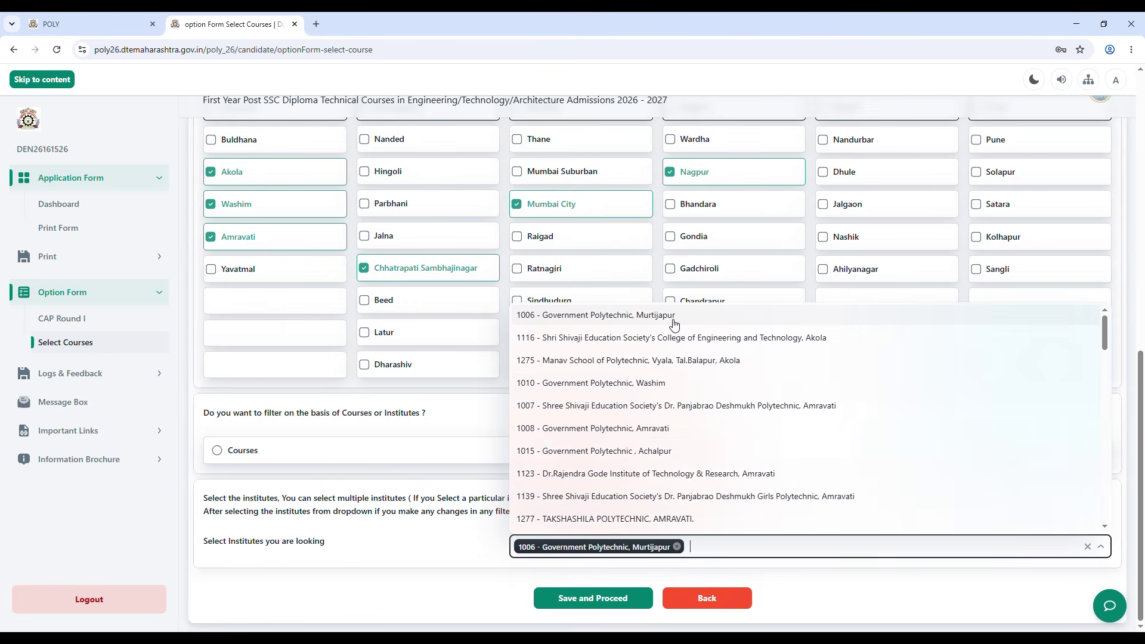
click(665, 388)
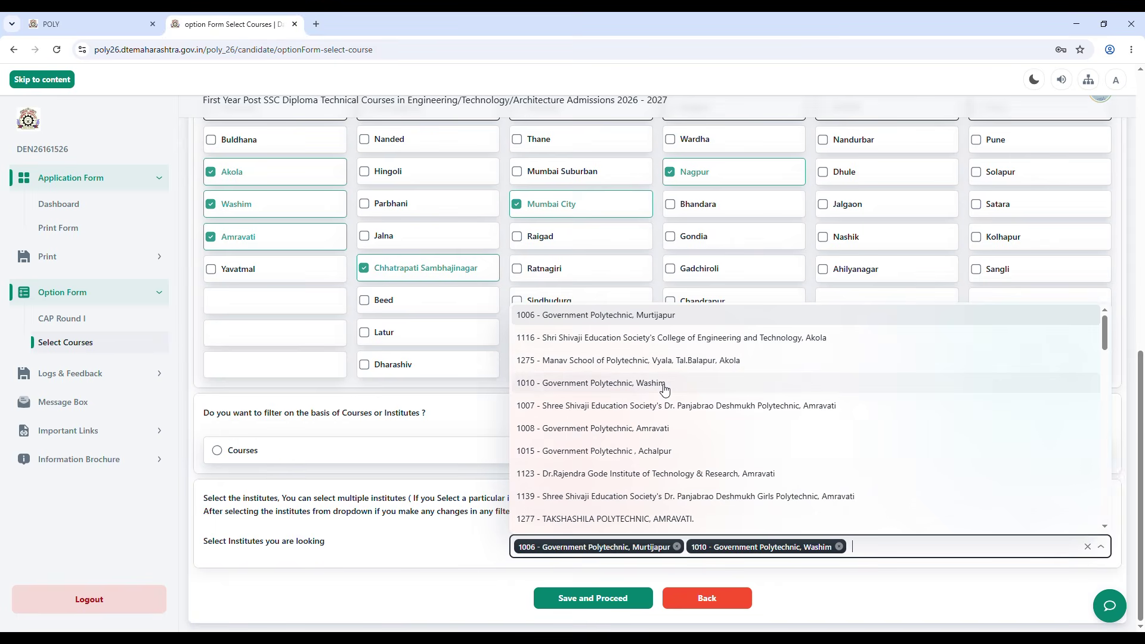
click(673, 428)
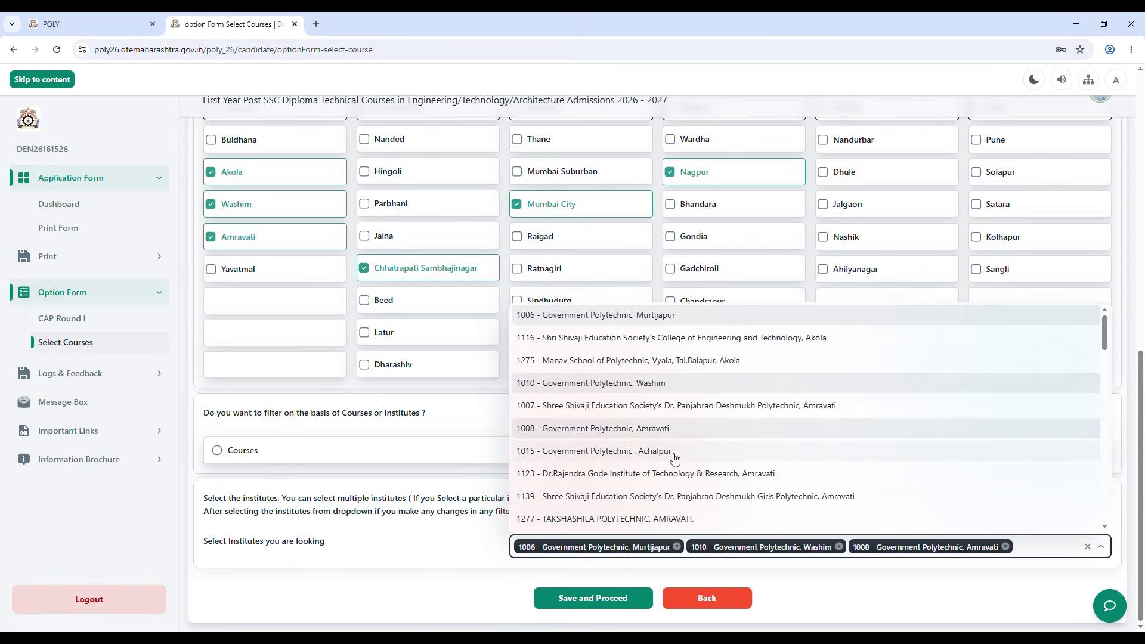
click(672, 457)
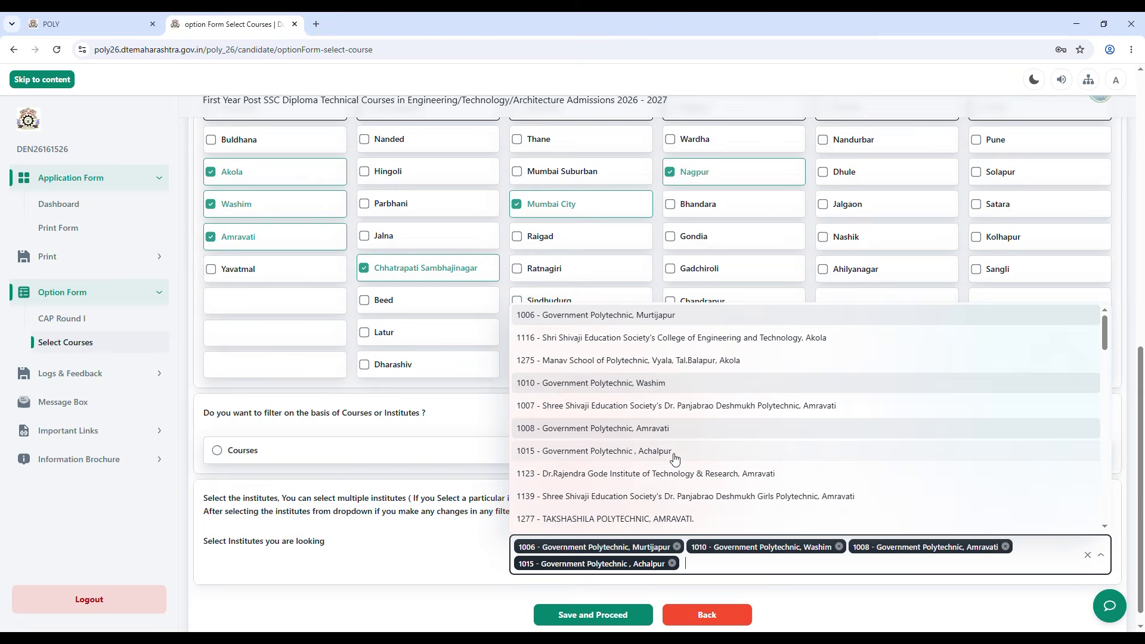
click(684, 500)
click(829, 519)
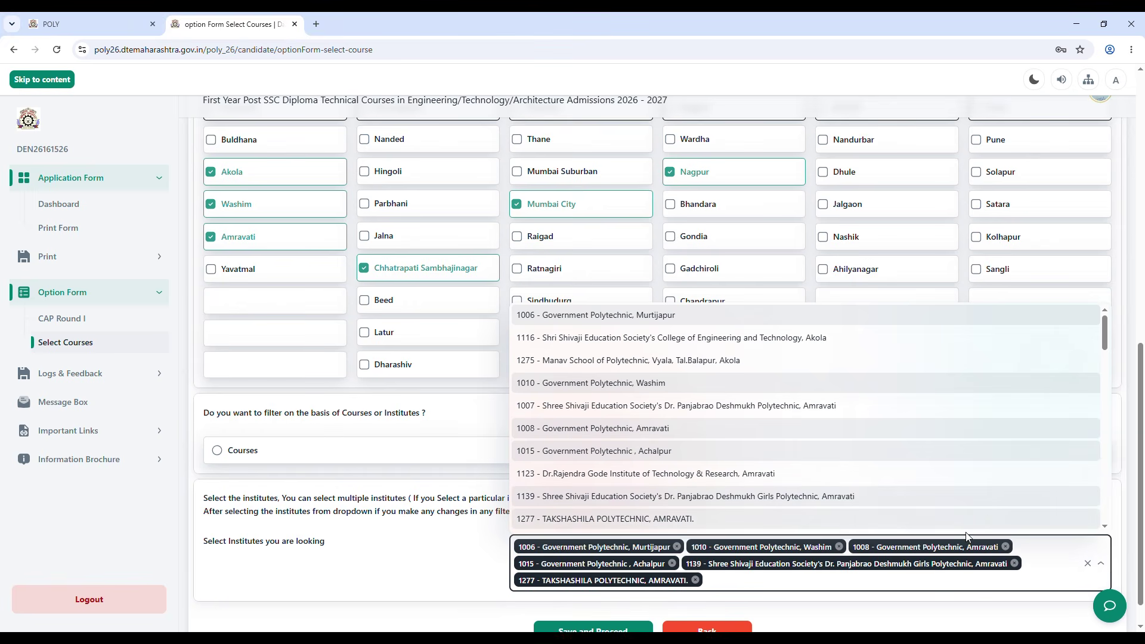
scroll(1129, 412, down, 1)
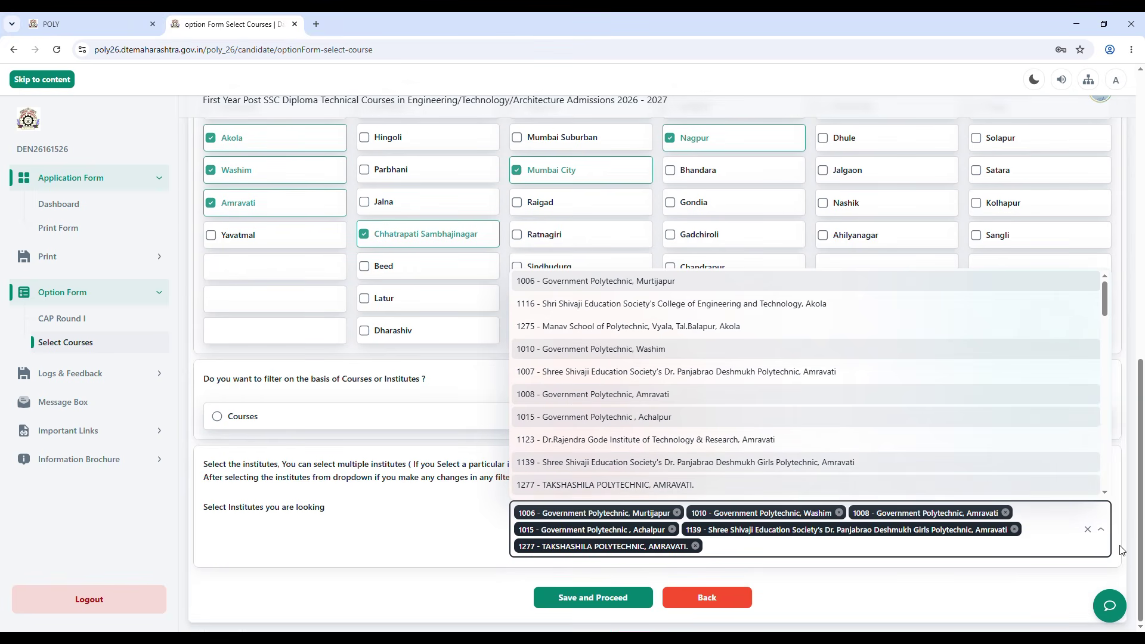
click(592, 601)
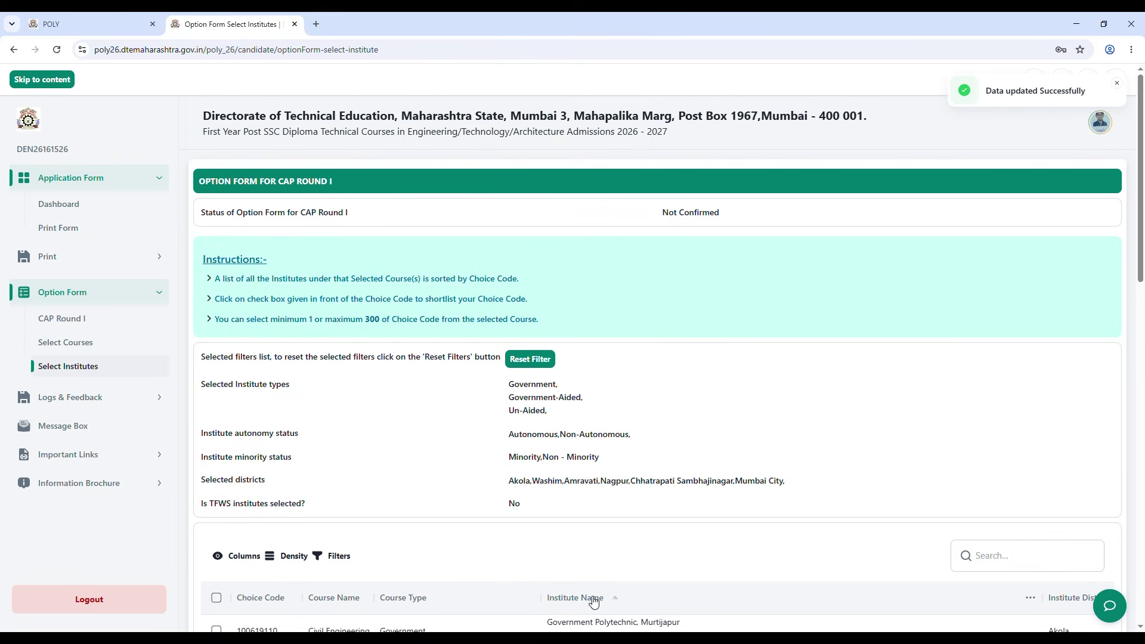
Step: Shortlist Government Polytechnic, Murtijapur choice codes 100619110 (Civil), 100624510 (Computer) and 100629310 (Electrical Engineering)
scroll(611, 504, down, 7)
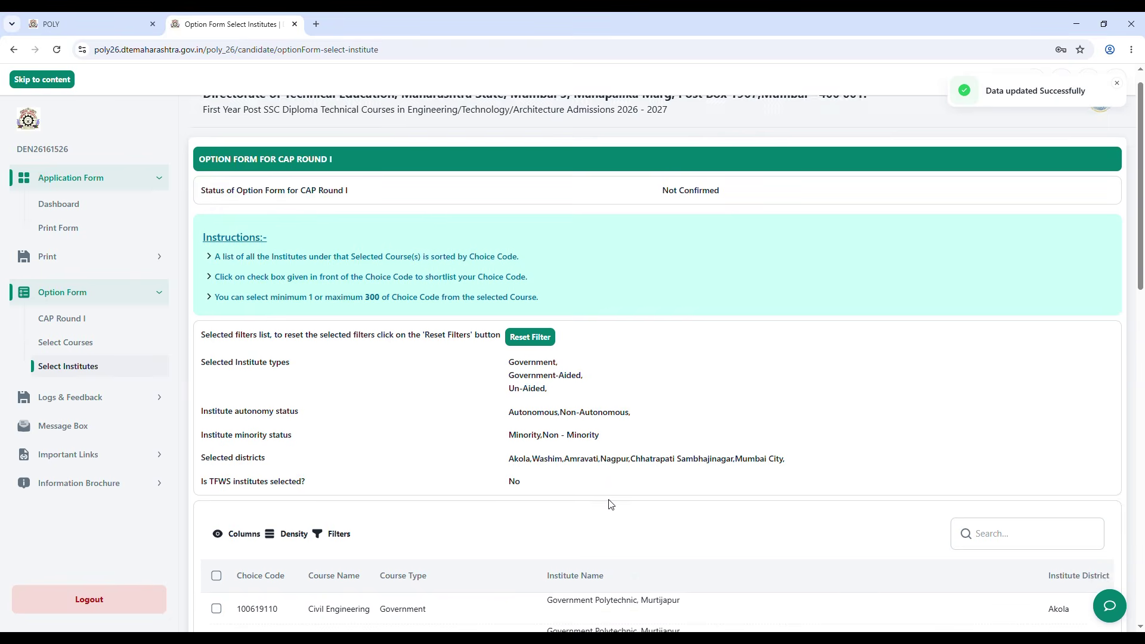
scroll(817, 441, down, 3)
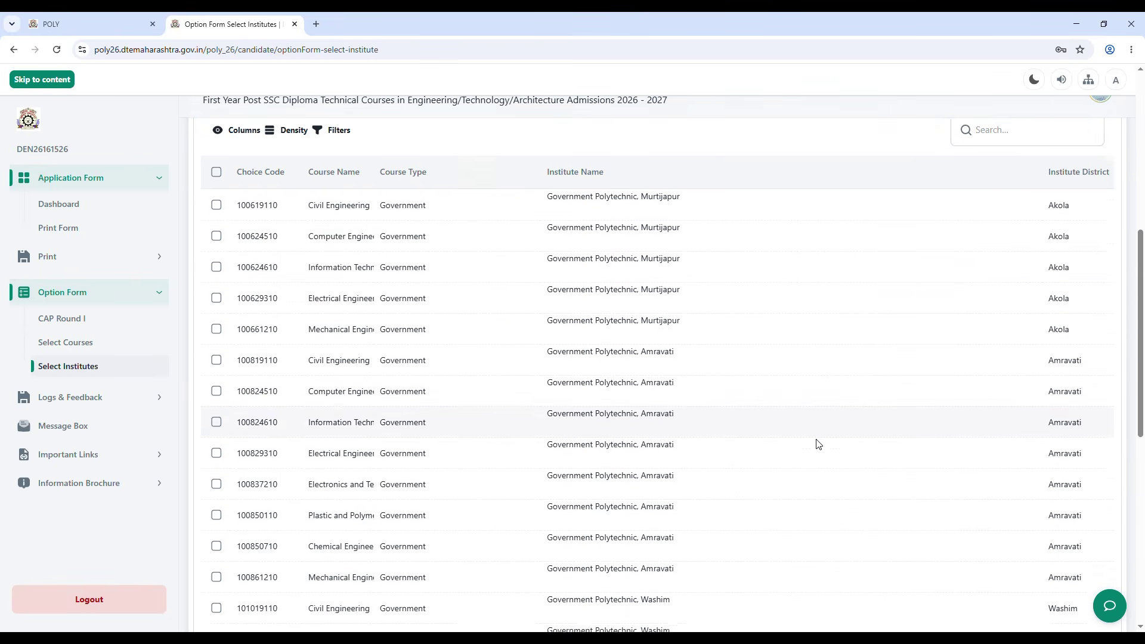
scroll(806, 449, up, 4)
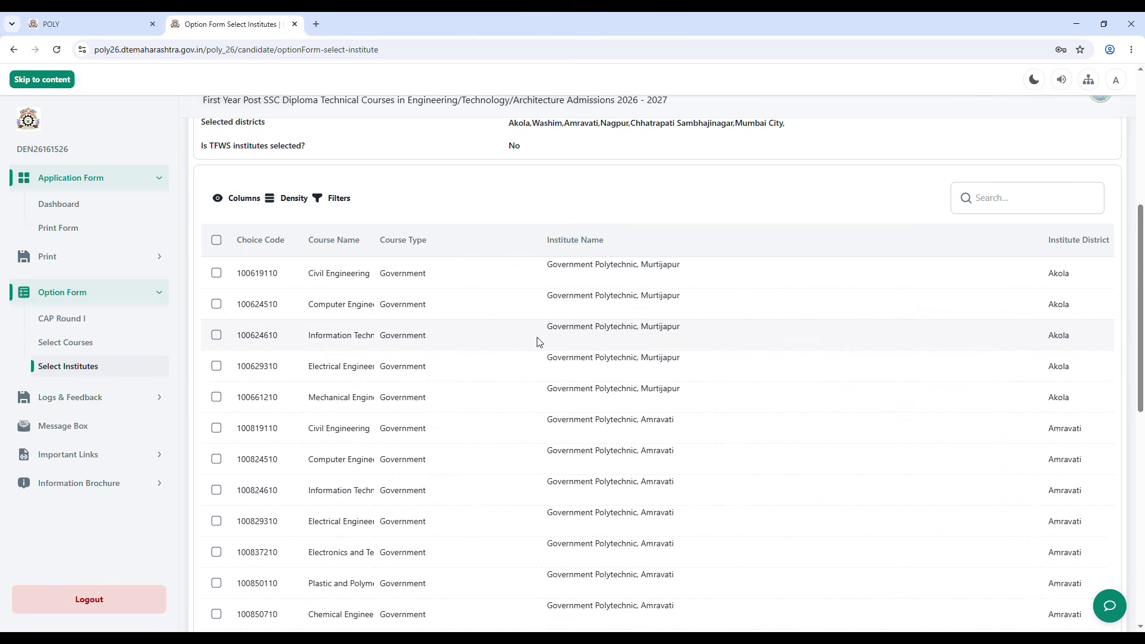
click(217, 273)
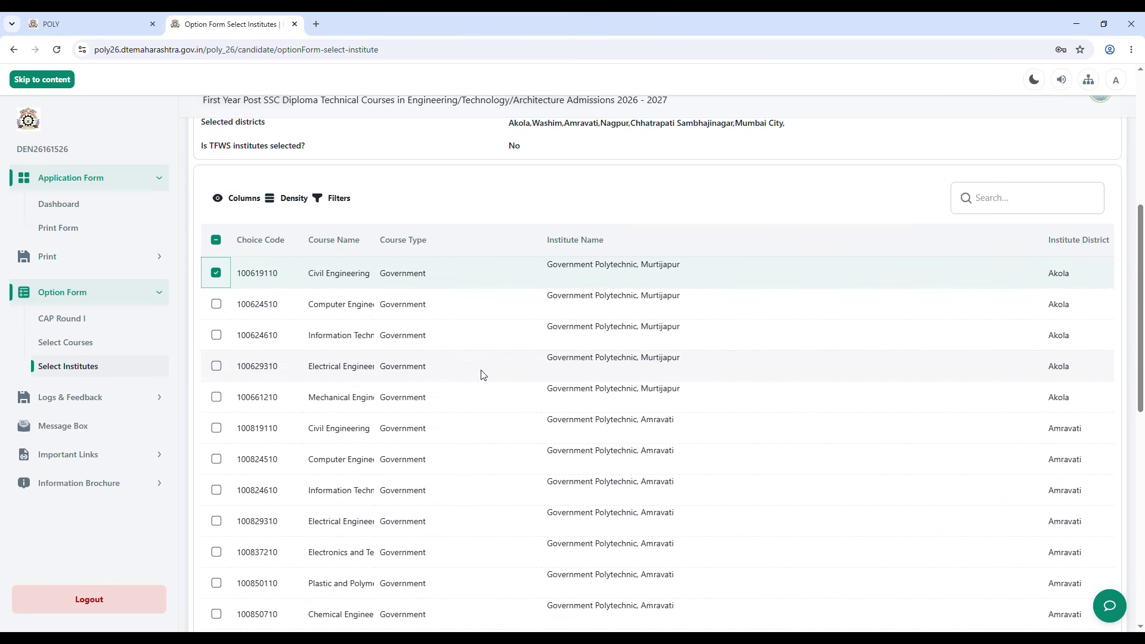
click(216, 304)
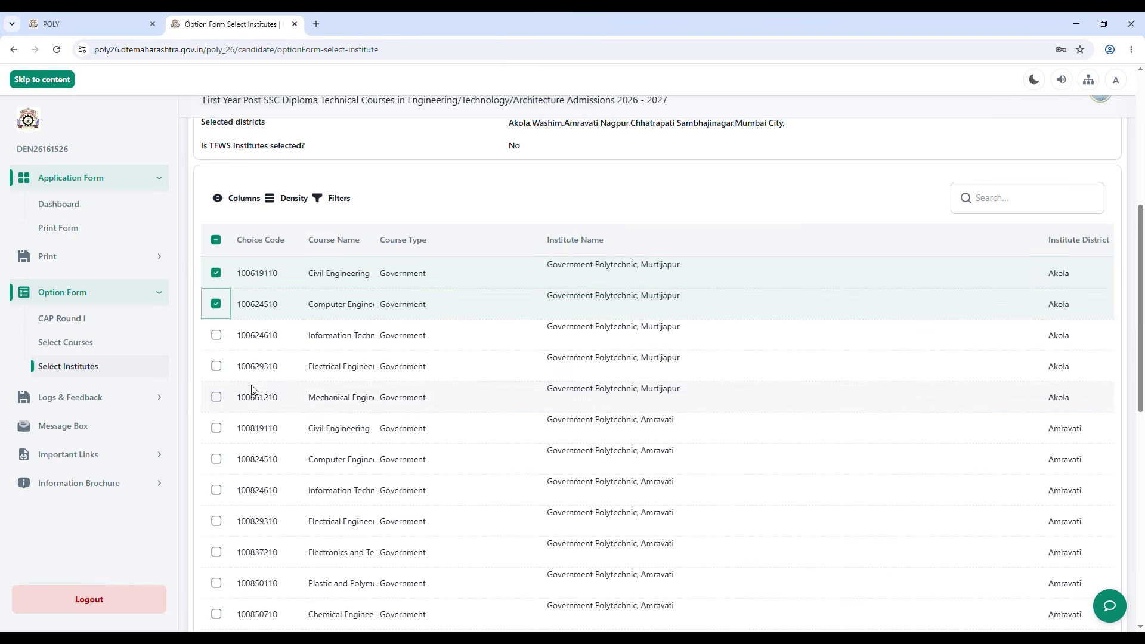
click(216, 367)
Step: Shortlist Government Polytechnic, Amravati choice codes 100829310 (Electrical), 100824610 (Information Technology), 100824510 (Computer) and 100819110 (Civil), in that order
scroll(477, 418, down, 3)
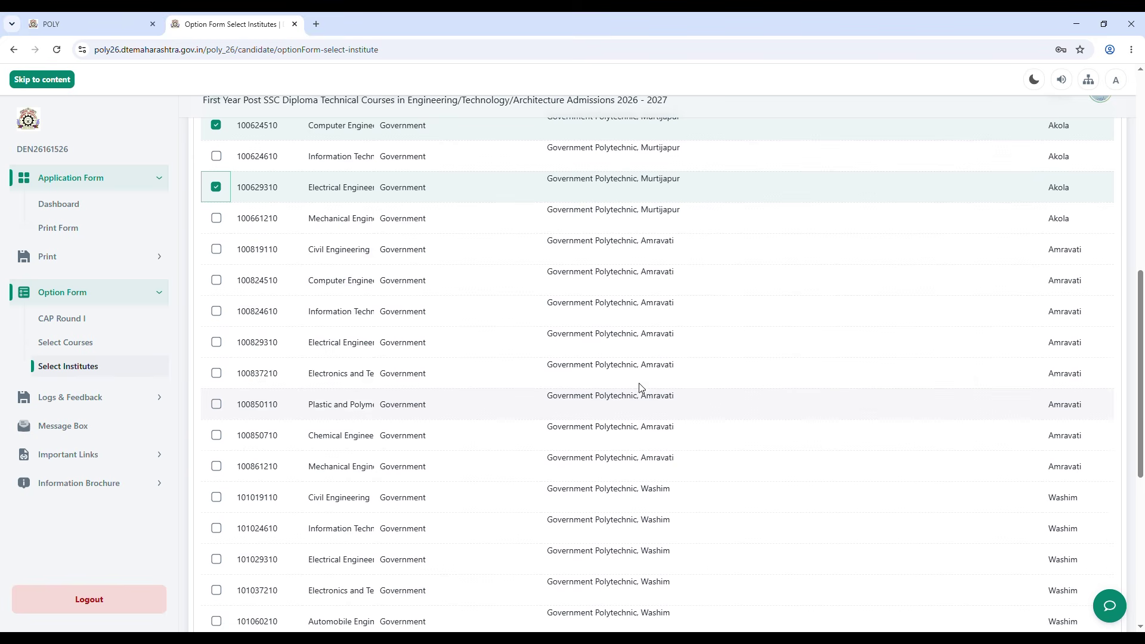
click(217, 343)
click(217, 311)
click(219, 282)
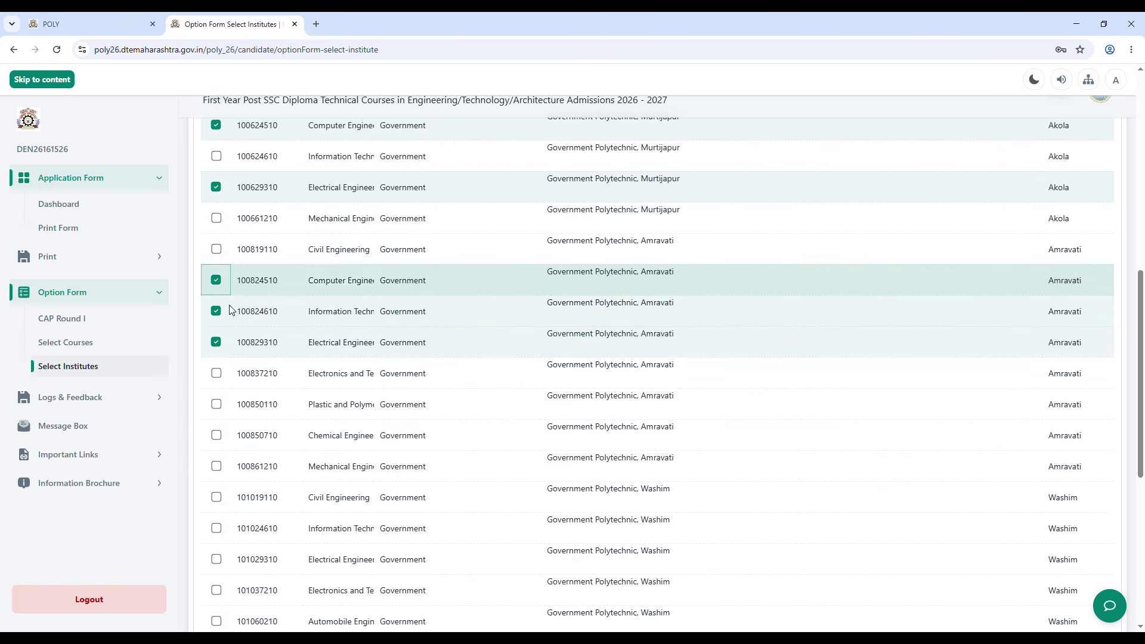
scroll(382, 501, down, 1)
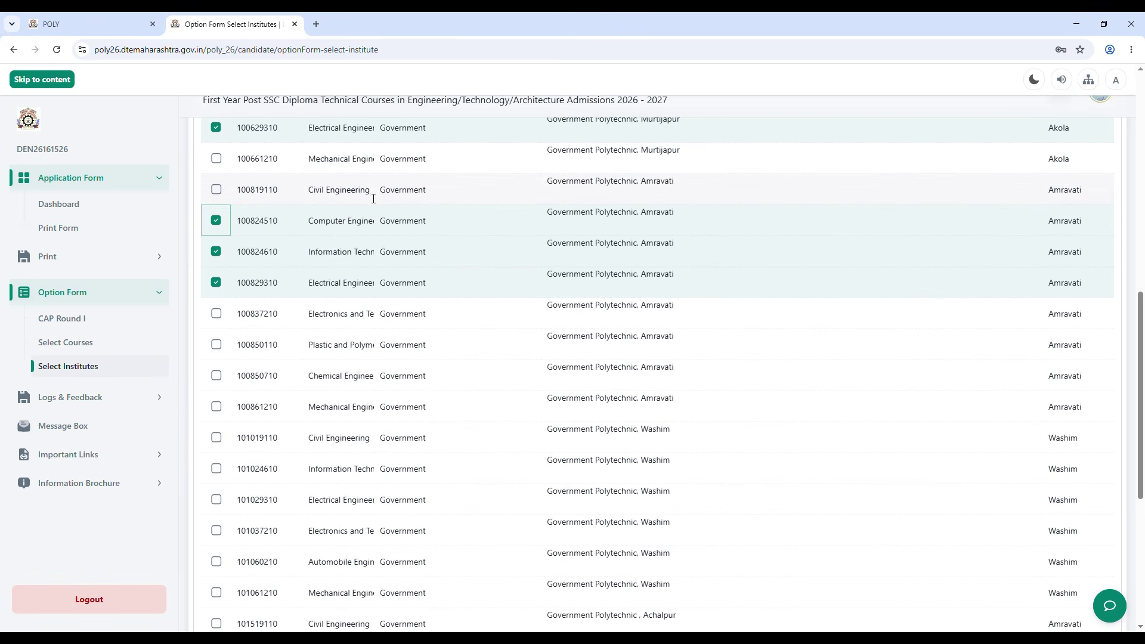
click(216, 189)
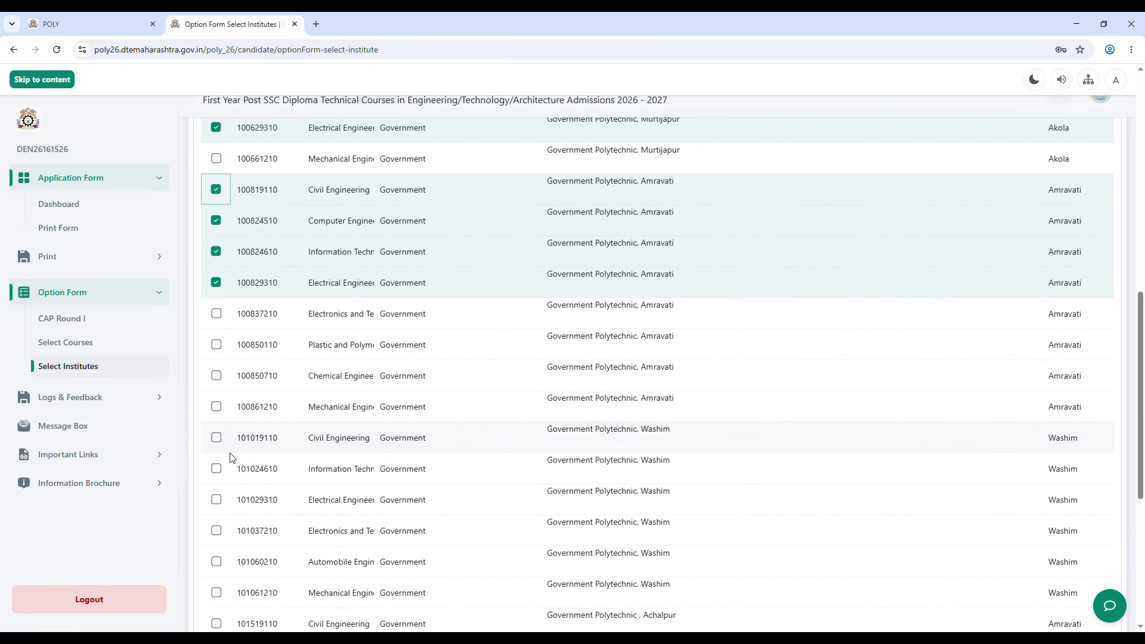
Step: Shortlist Washim codes 101019110 and 101029310, Takshashila Polytechnic code 127724510 and Achalpur code 101524510, in that order, and save the institute selection
click(217, 438)
click(217, 500)
scroll(358, 507, down, 5)
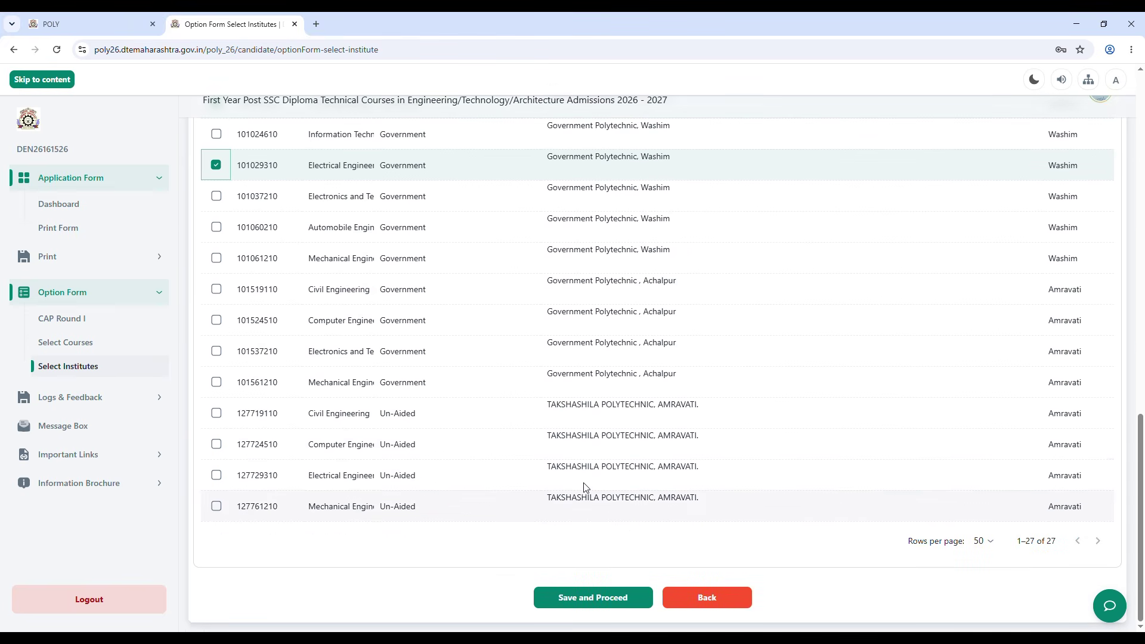
click(218, 444)
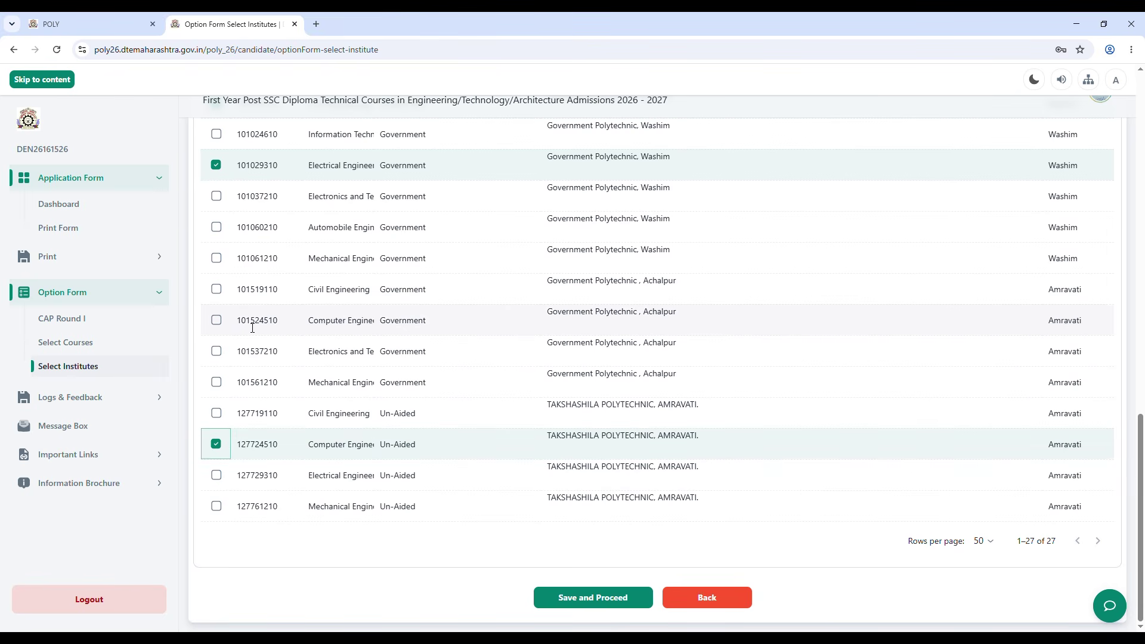
click(226, 325)
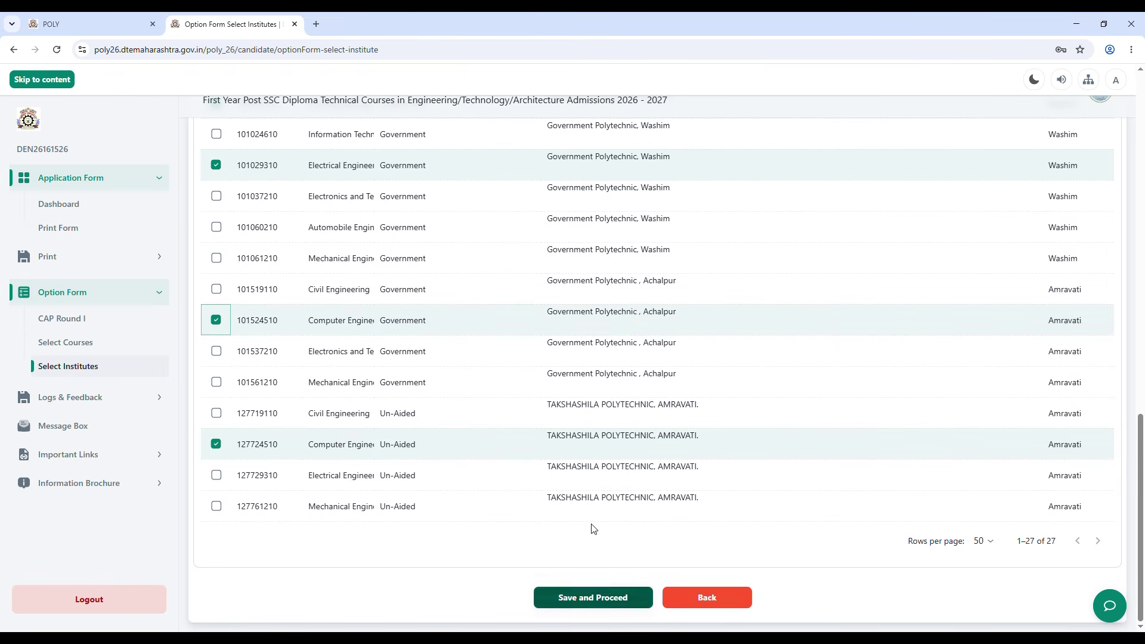
click(606, 604)
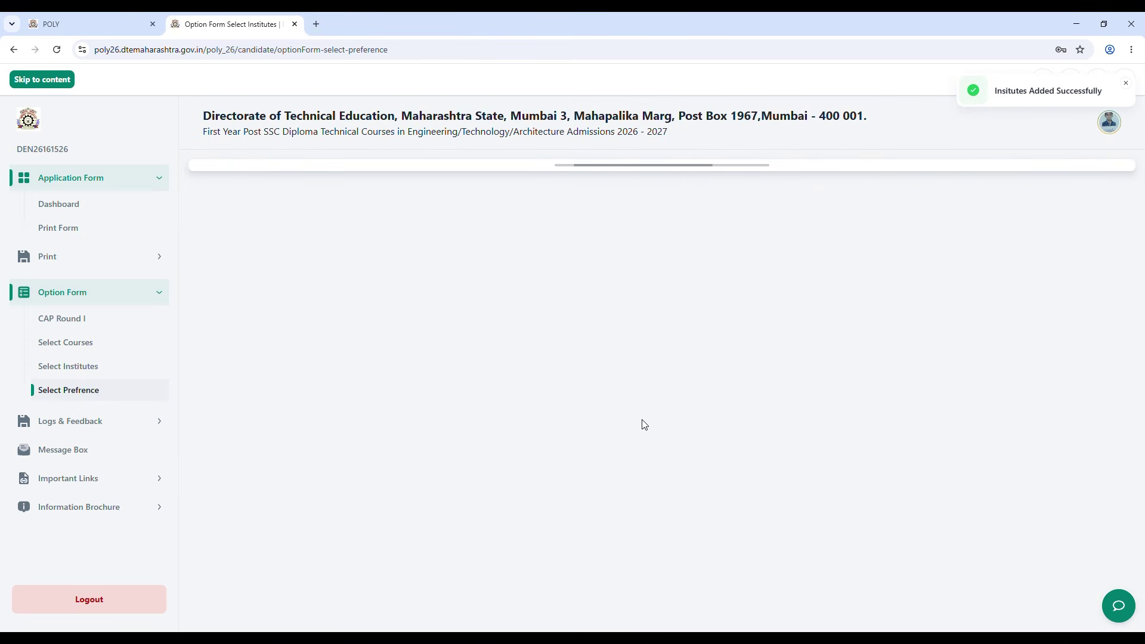
Step: Move choice code 100819110, Civil Engineering at Government Polytechnic, Amravati, up to preference 1
scroll(646, 423, down, 2)
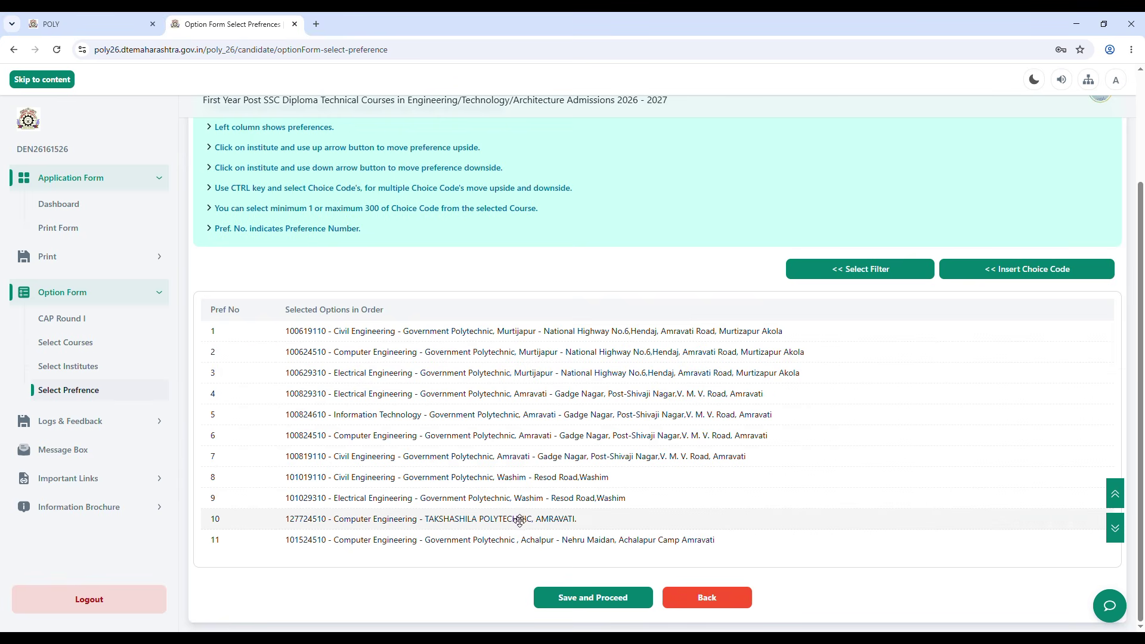
click(405, 465)
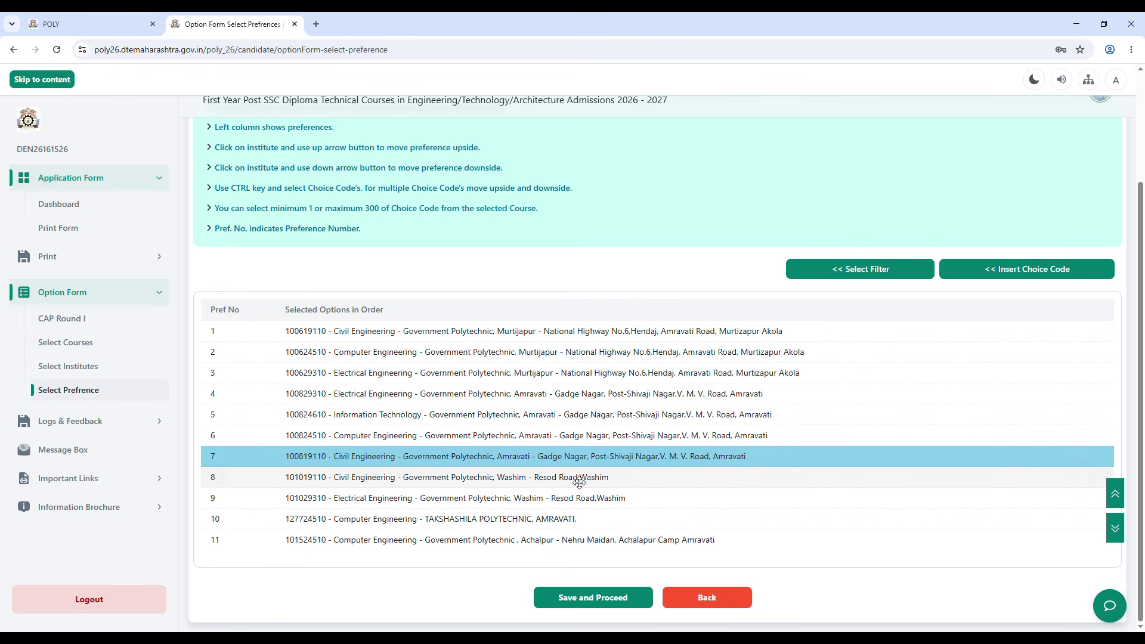
click(1125, 500)
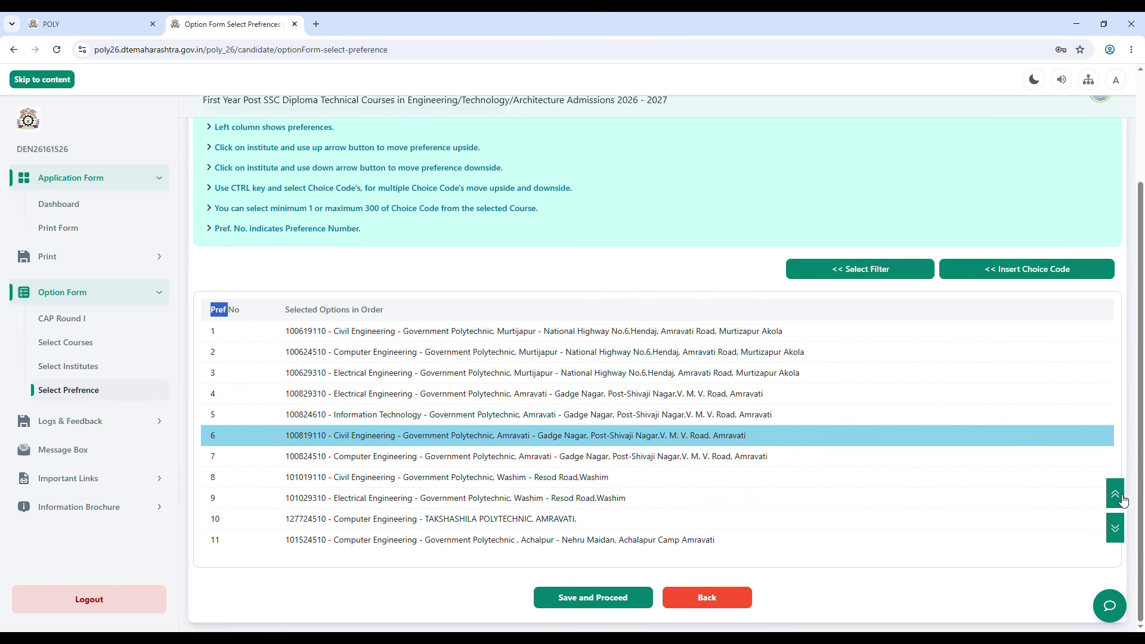
click(1125, 500)
click(1125, 500)
click(1125, 500)
click(1123, 499)
click(1125, 500)
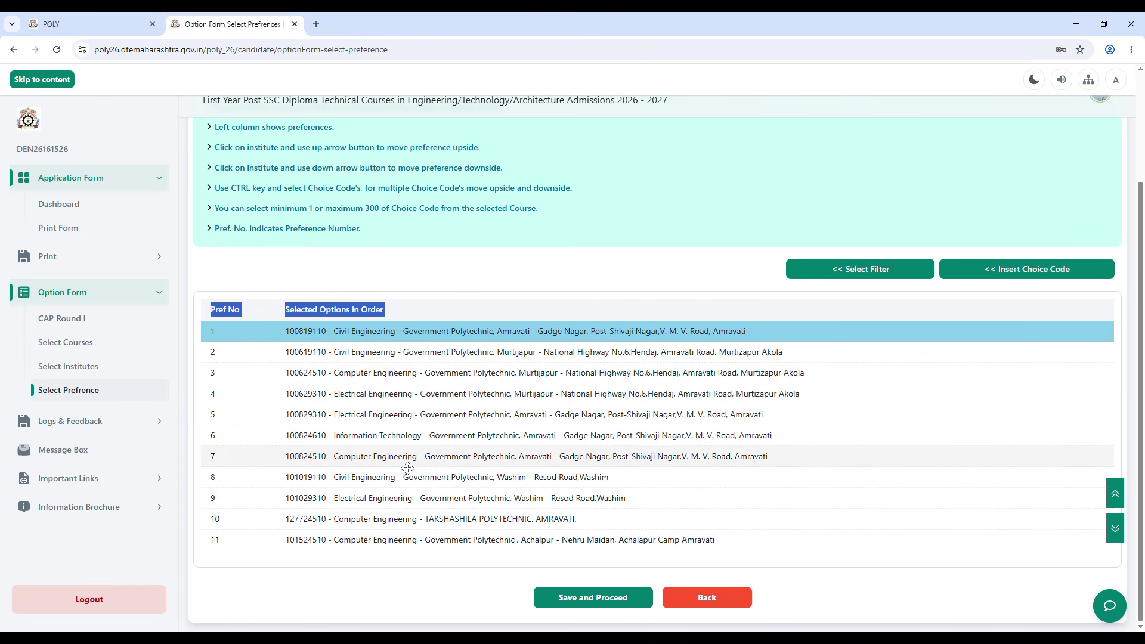
Step: Move choice code 100824510, Computer Engineering at Government Polytechnic, Amravati, up to preference 2
click(462, 468)
double_click(1124, 498)
double_click(1124, 499)
click(1124, 498)
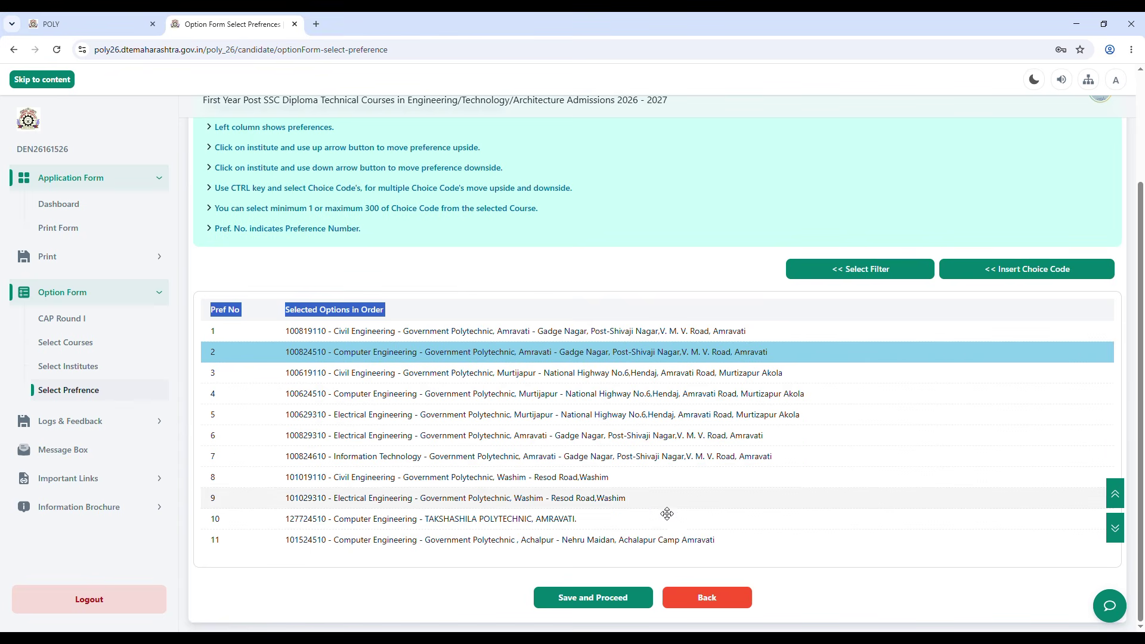
Step: Move choice code 100824610, Information Technology at Government Polytechnic, Amravati, up to preference 3
click(374, 464)
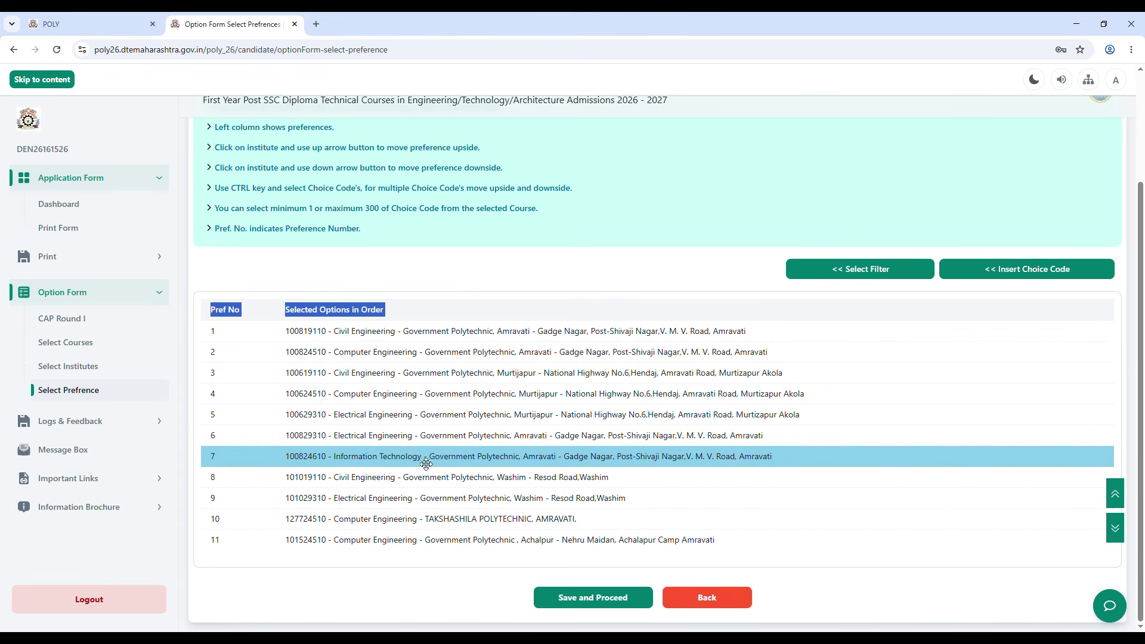
click(1119, 499)
click(1119, 499)
click(1119, 499)
click(1119, 499)
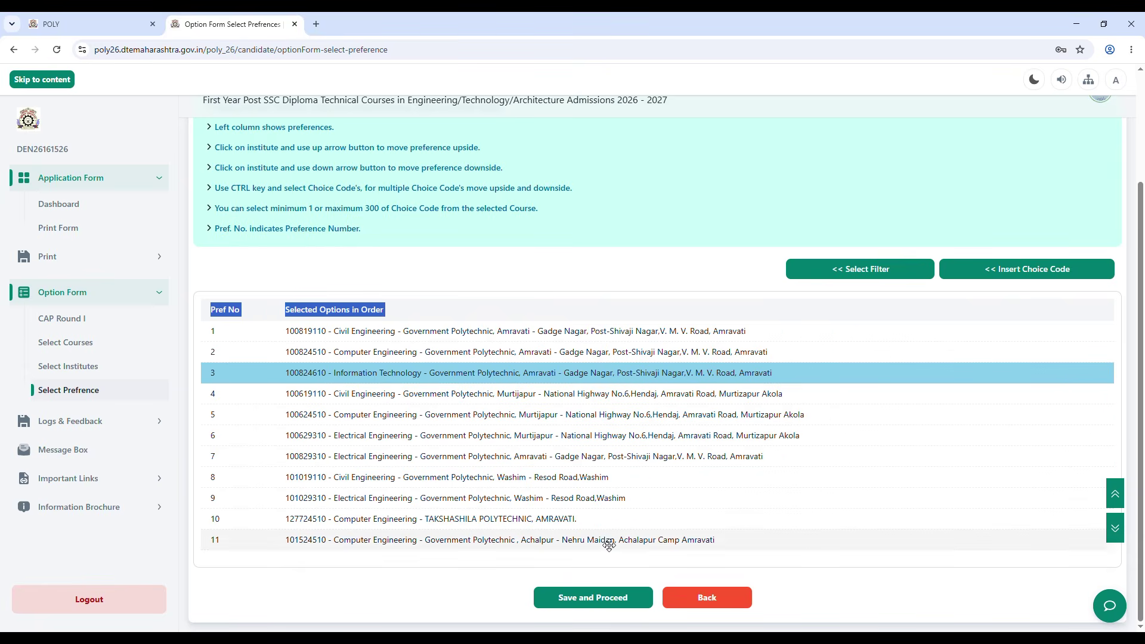
Step: Move choice code 100829310, Electrical Engineering at Government Polytechnic, Amravati, up to preference 4
click(424, 469)
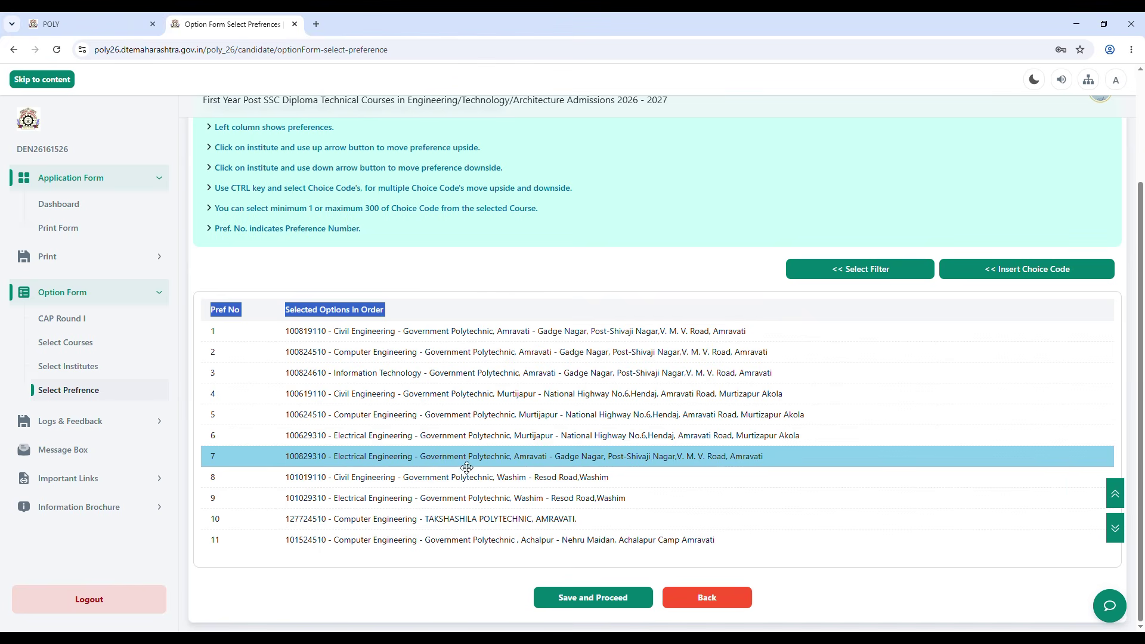
click(1123, 500)
click(1124, 500)
click(1124, 500)
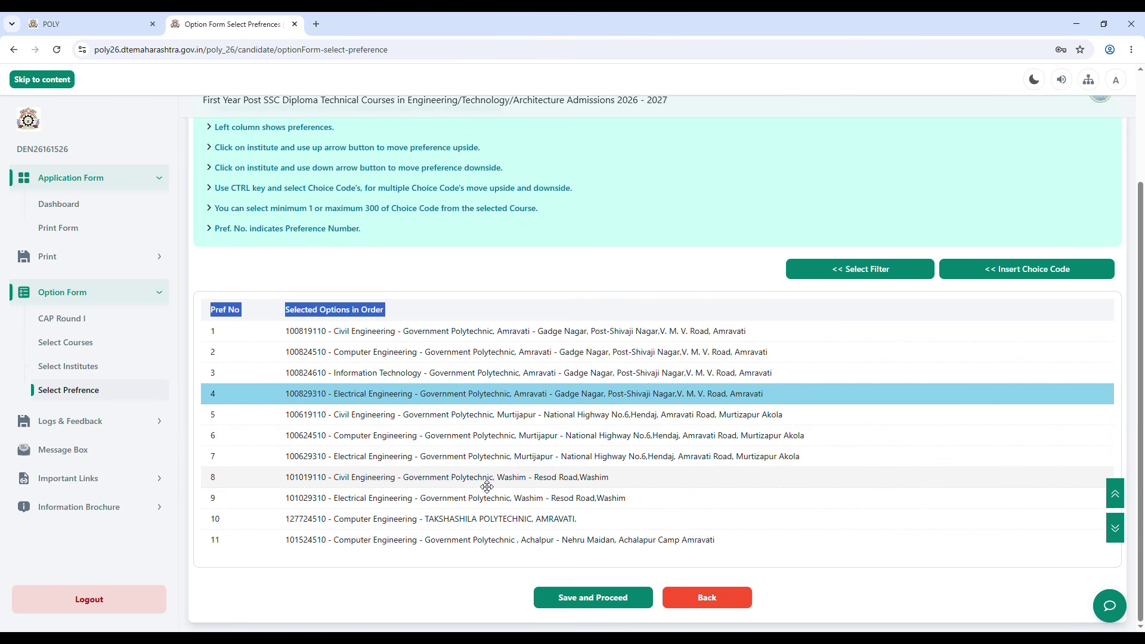
Step: Move Murtijapur Computer Engineering 100624510 up to preference 5 and Takshashila Polytechnic 127724510 down to preference 11, saving the preference order
click(405, 447)
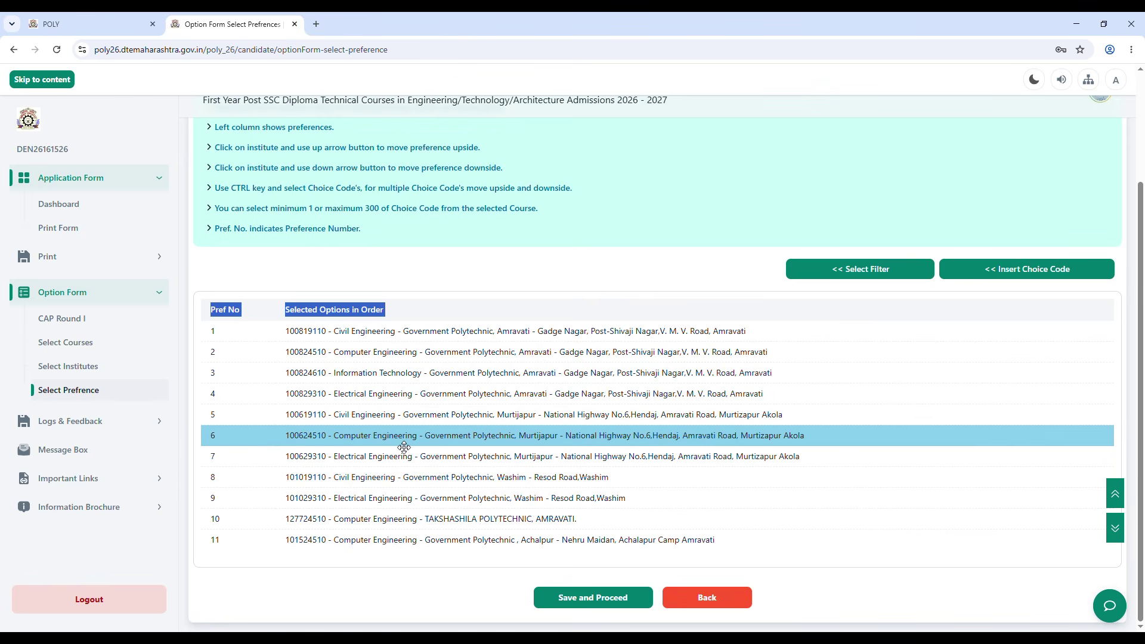
click(1119, 496)
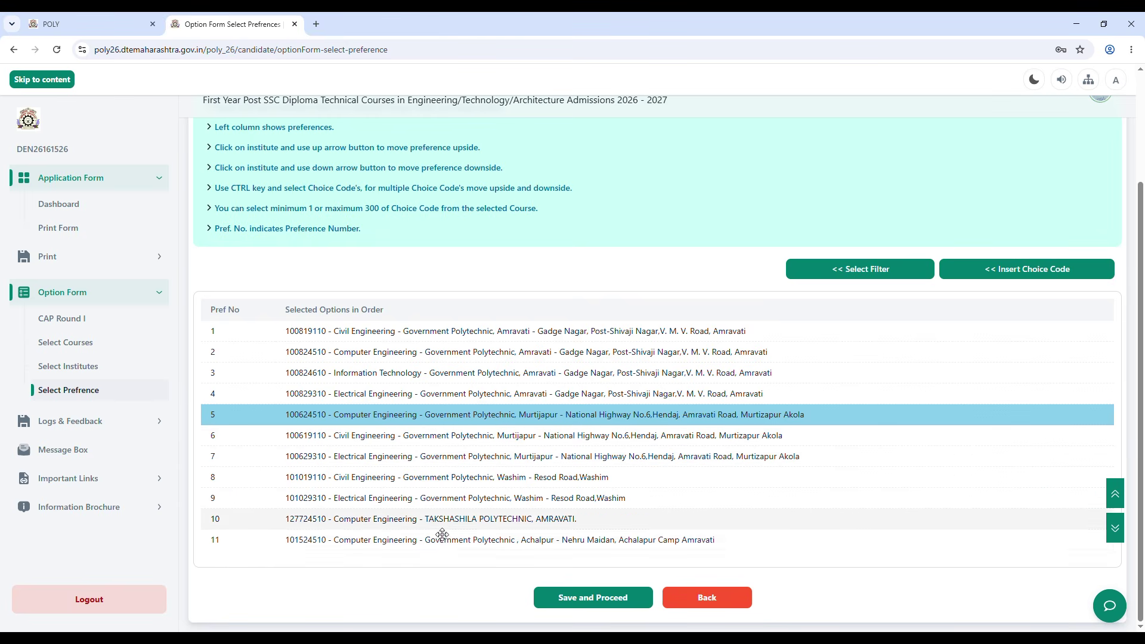
click(402, 528)
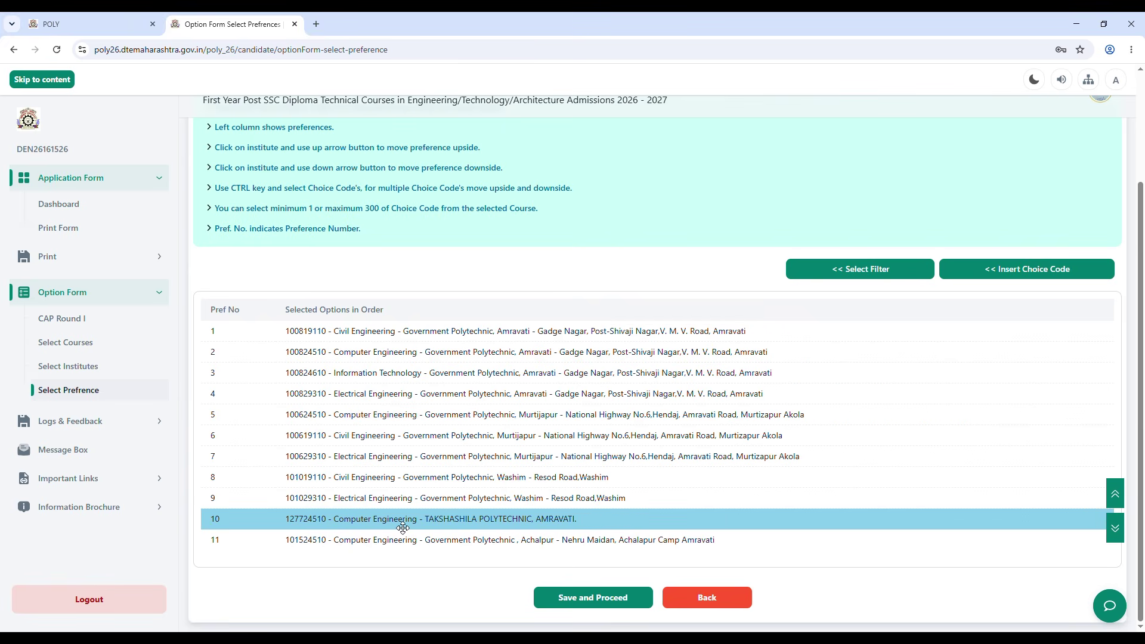
click(1116, 529)
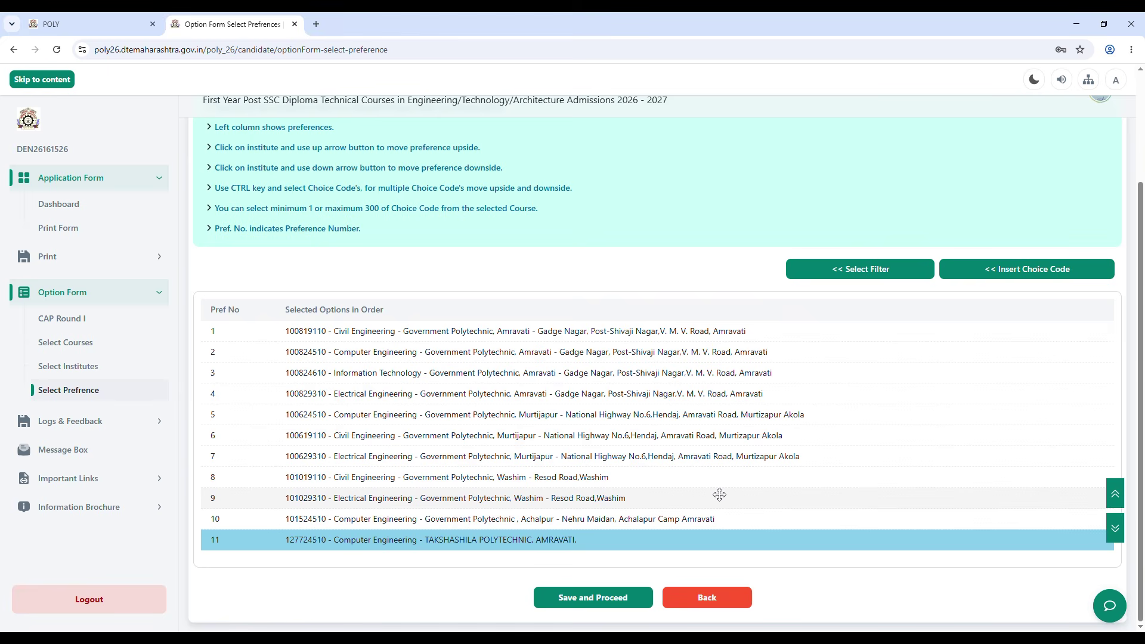
click(592, 602)
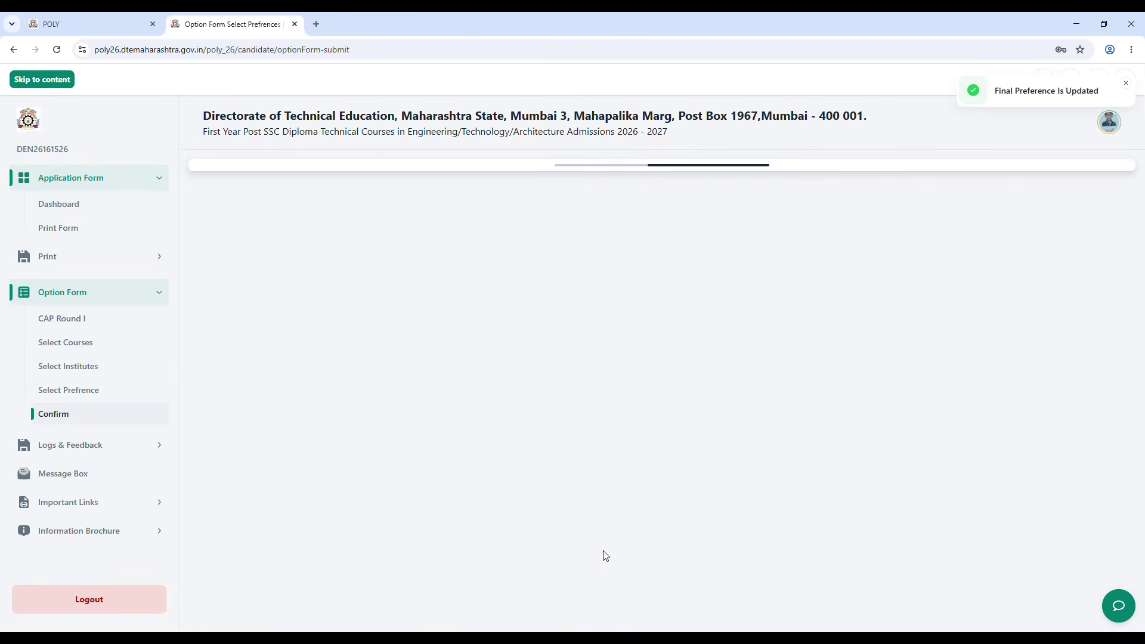
Step: Review the final preference list, enter the account password and submit the option form for confirmation
scroll(677, 495, down, 6)
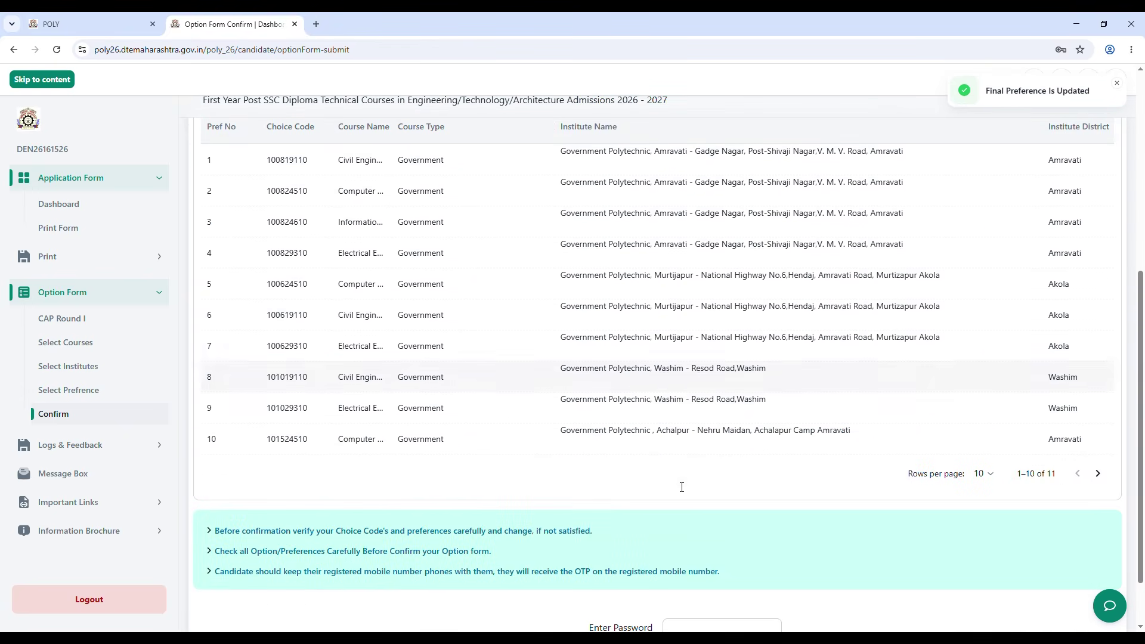
scroll(677, 486, up, 1)
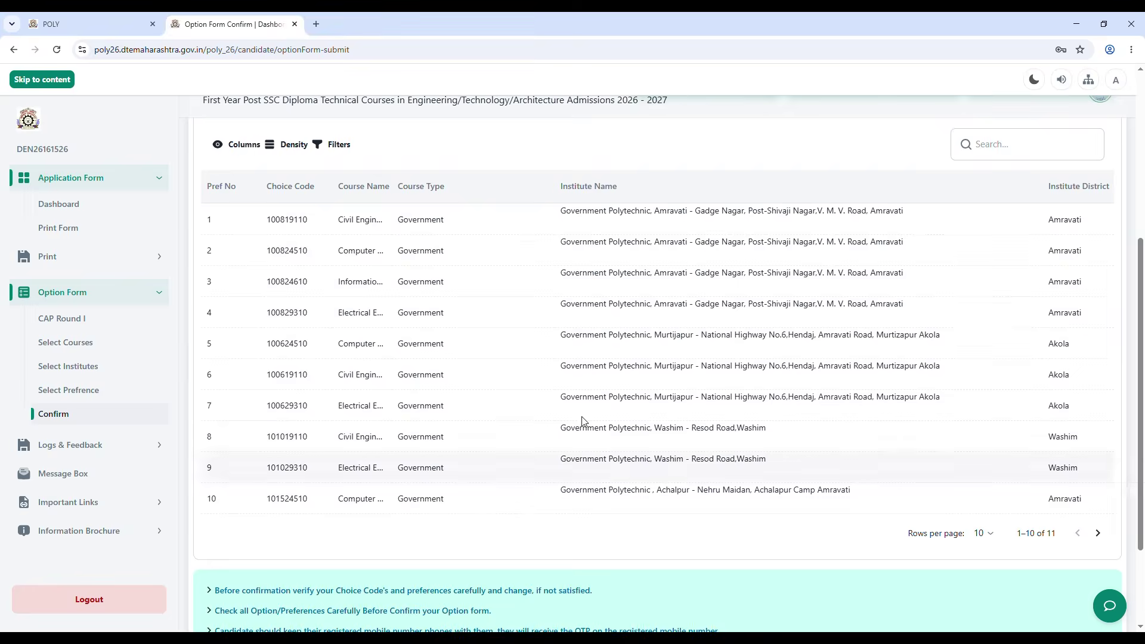
scroll(650, 469, down, 2)
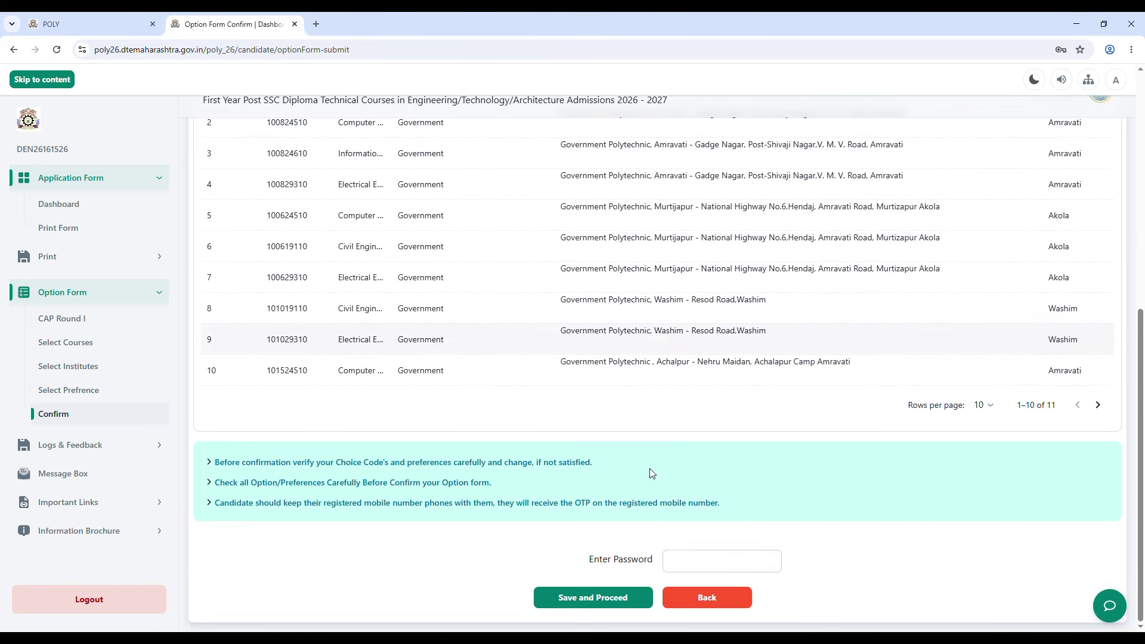
click(685, 568)
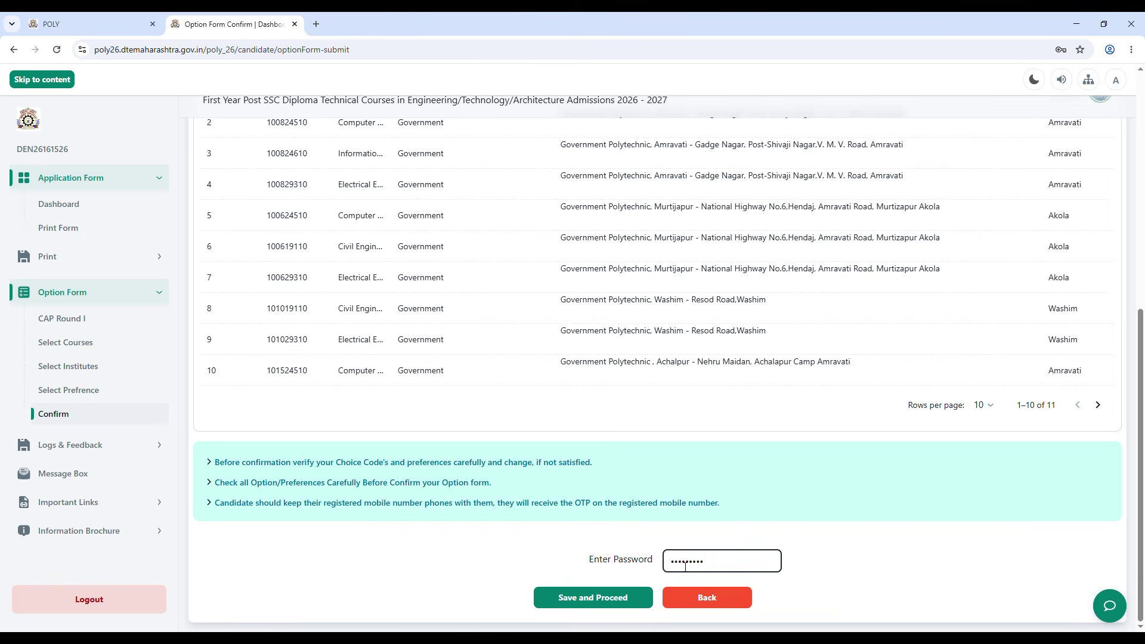
click(593, 599)
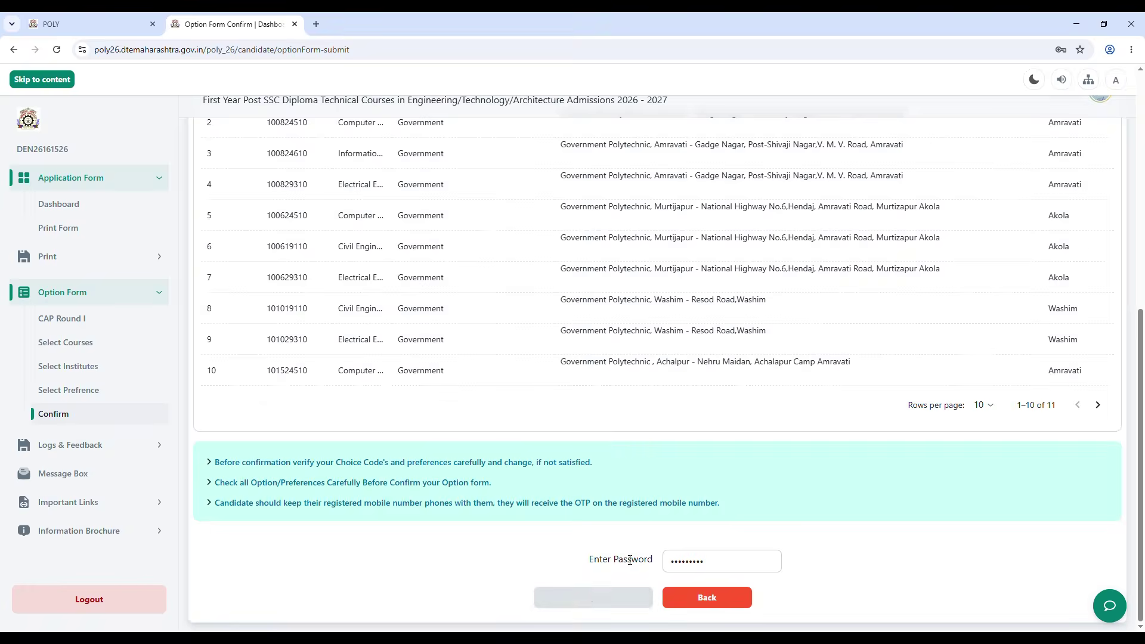